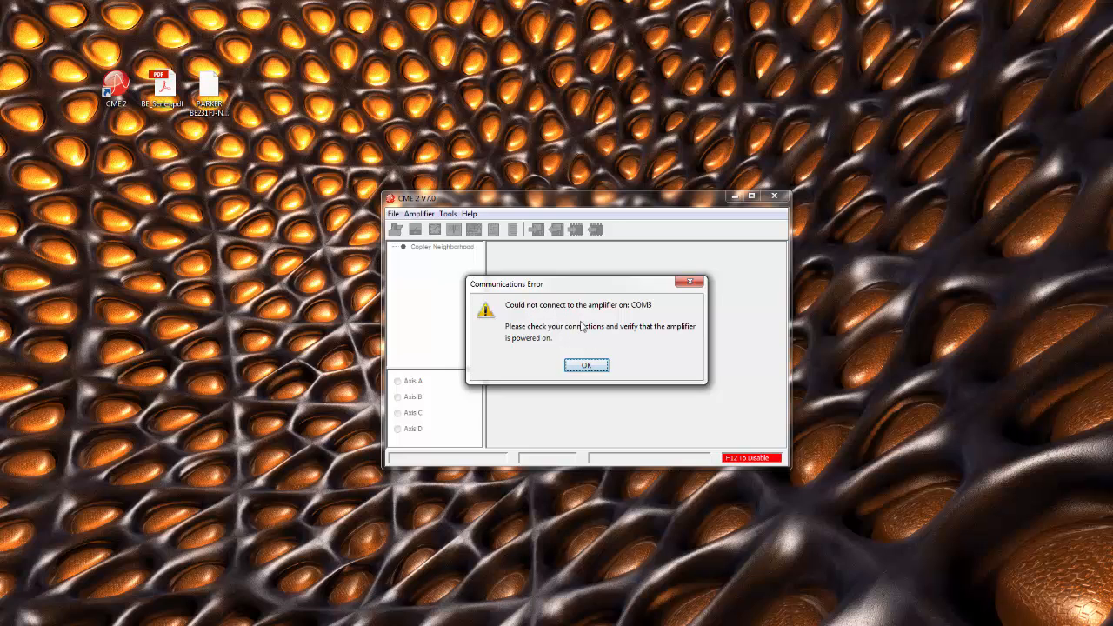
Step: Add serial port COM9 to the selected communication ports, keep its baud rate at 115200 and dismiss the COM3 connection errors
{"action": "left_click", "coordinate": [582, 372]}
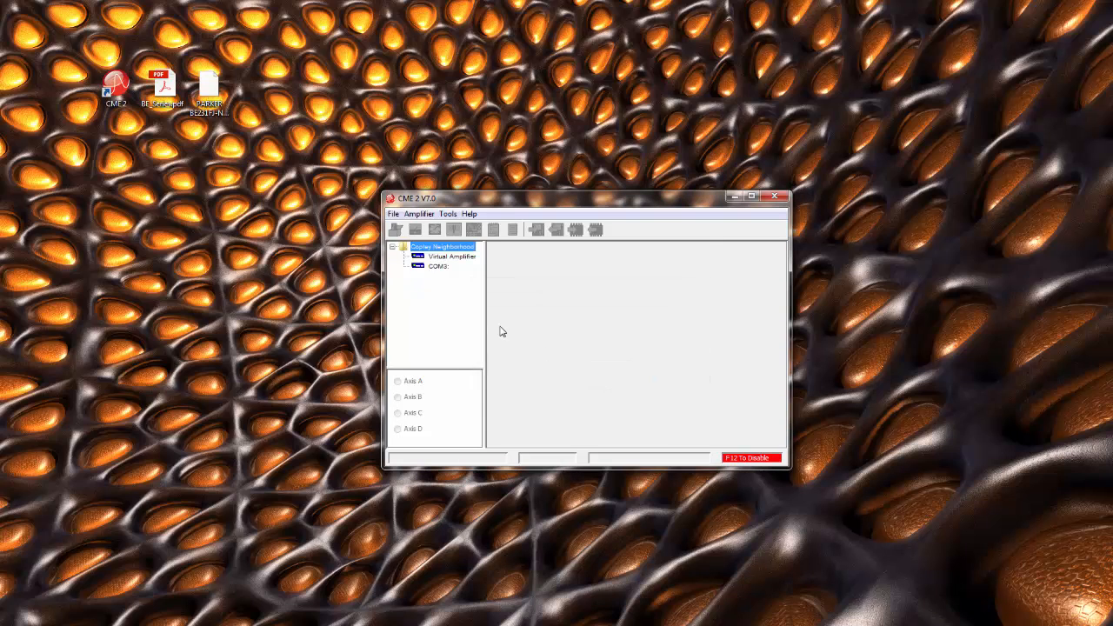
{"action": "left_click", "coordinate": [447, 214]}
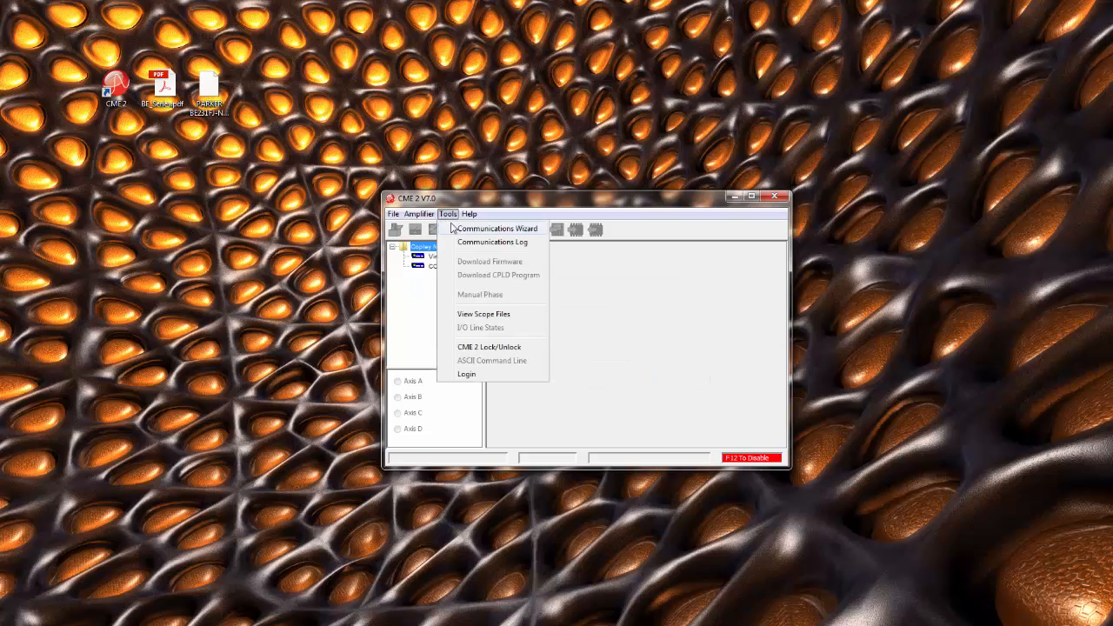
{"action": "left_click", "coordinate": [491, 227]}
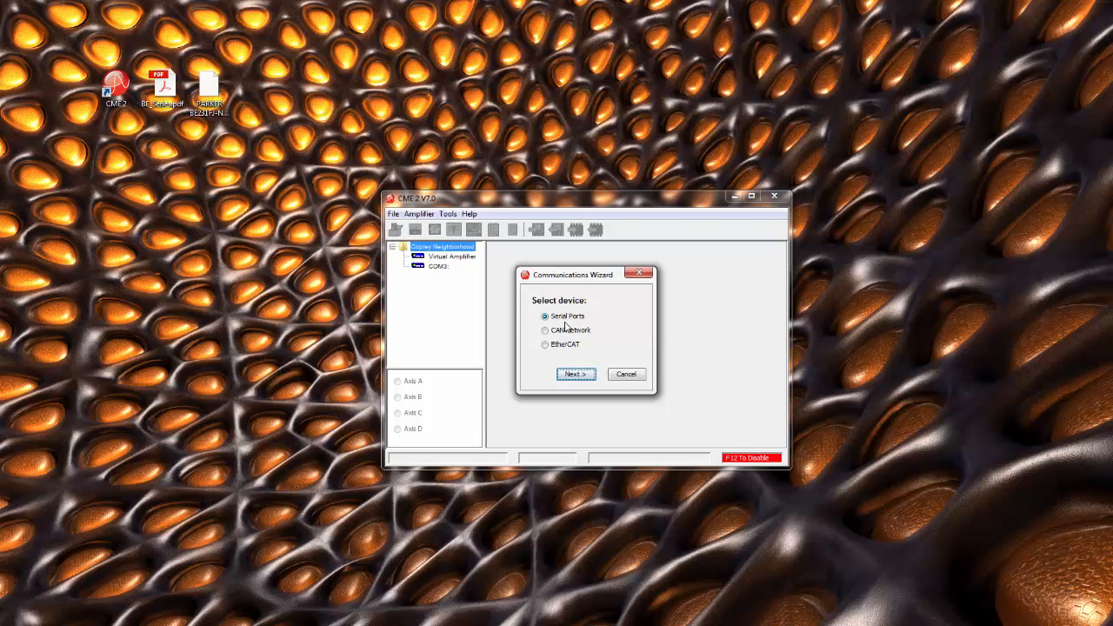
{"action": "left_click", "coordinate": [576, 375]}
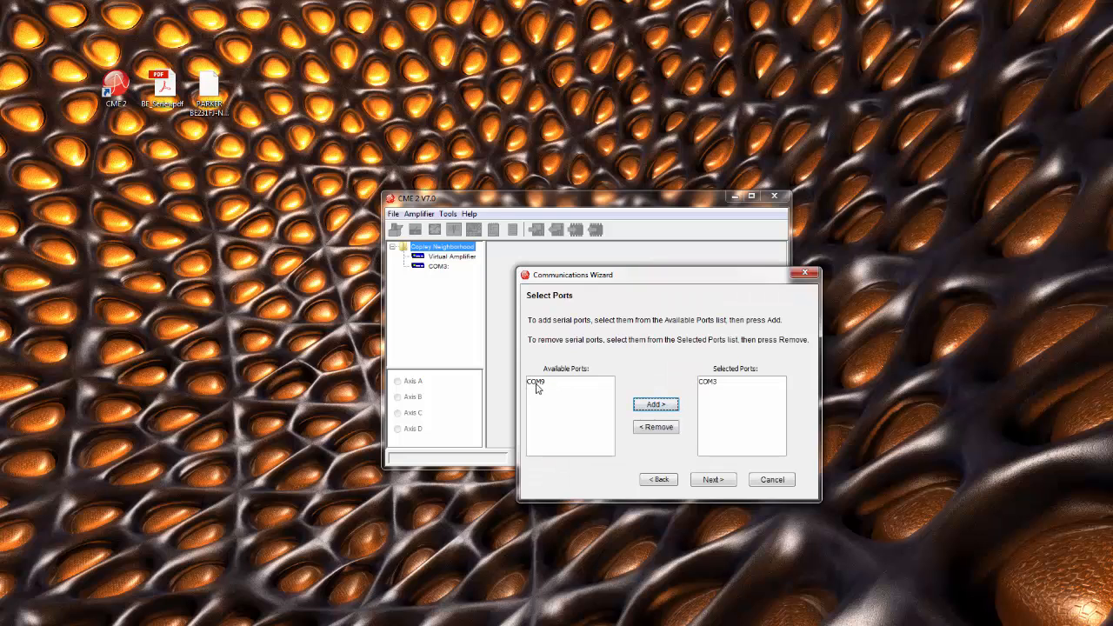
{"action": "left_click", "coordinate": [537, 385]}
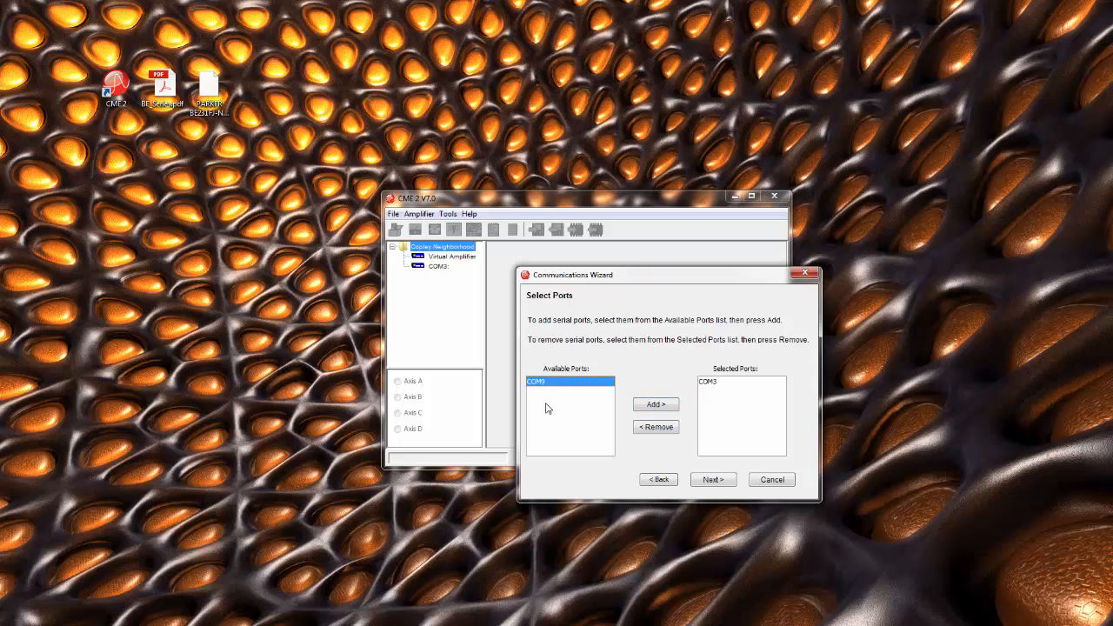
{"action": "left_click", "coordinate": [649, 407]}
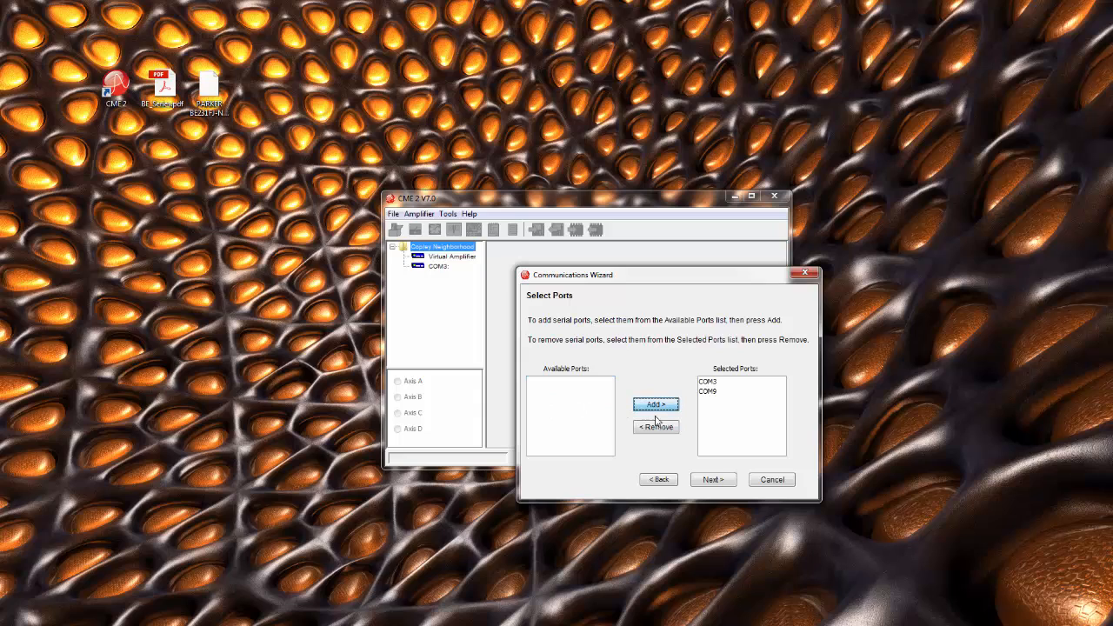
{"action": "left_click", "coordinate": [711, 480]}
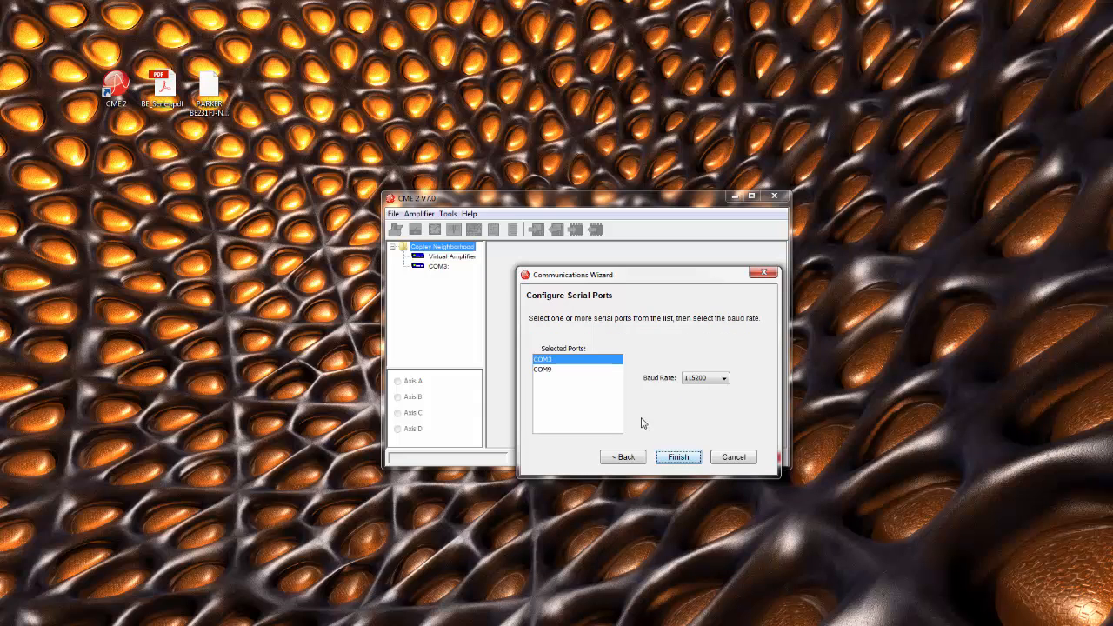
{"action": "left_click", "coordinate": [556, 370]}
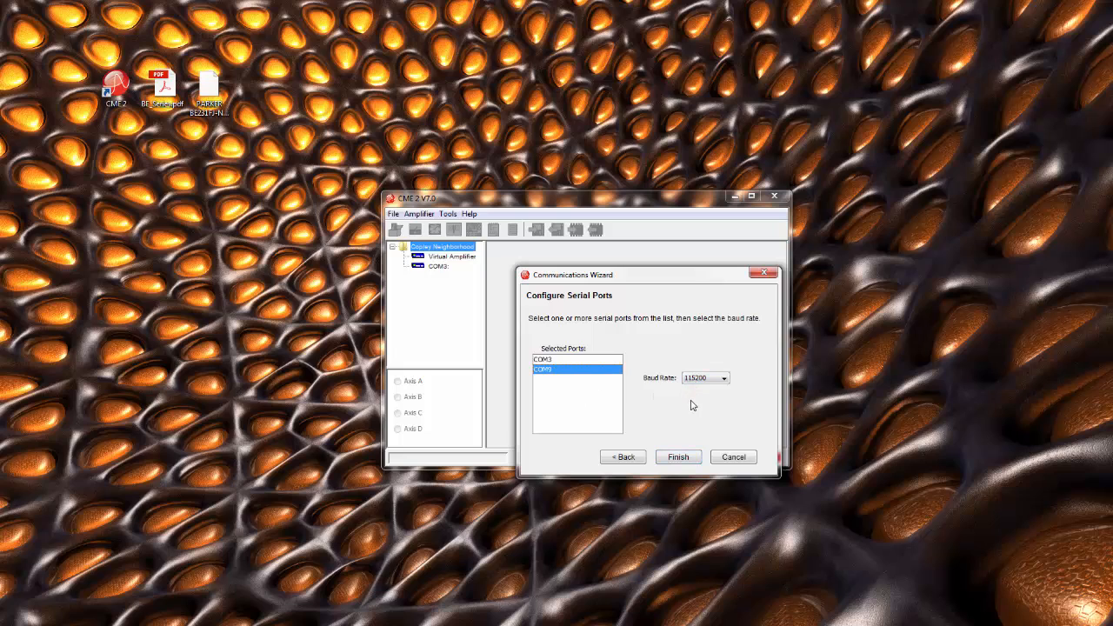
{"action": "left_click", "coordinate": [676, 455]}
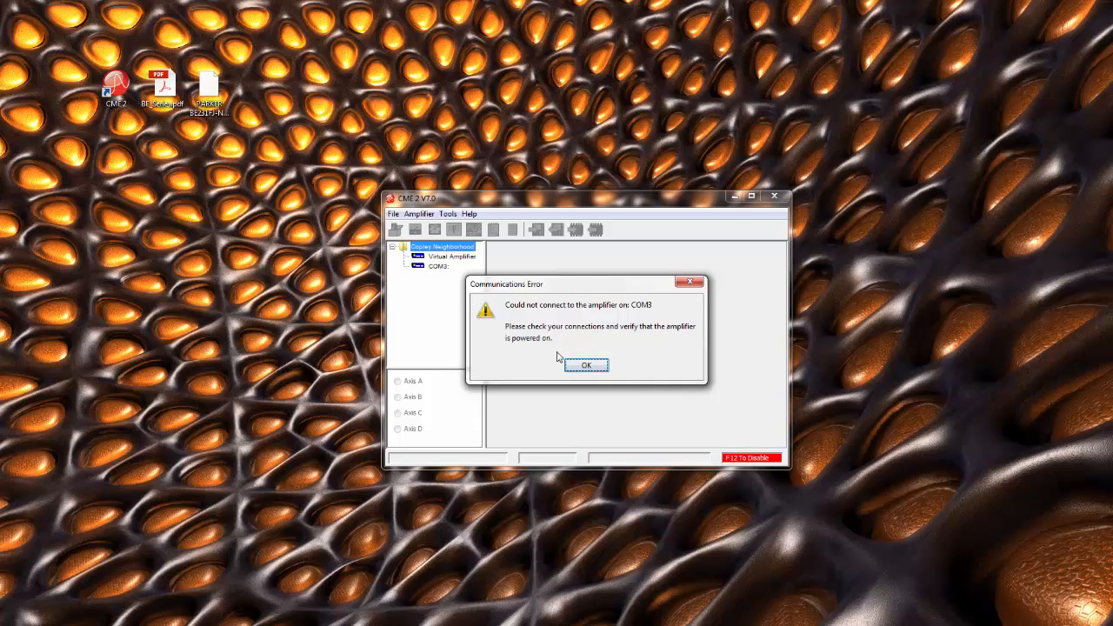
{"action": "left_click", "coordinate": [582, 366]}
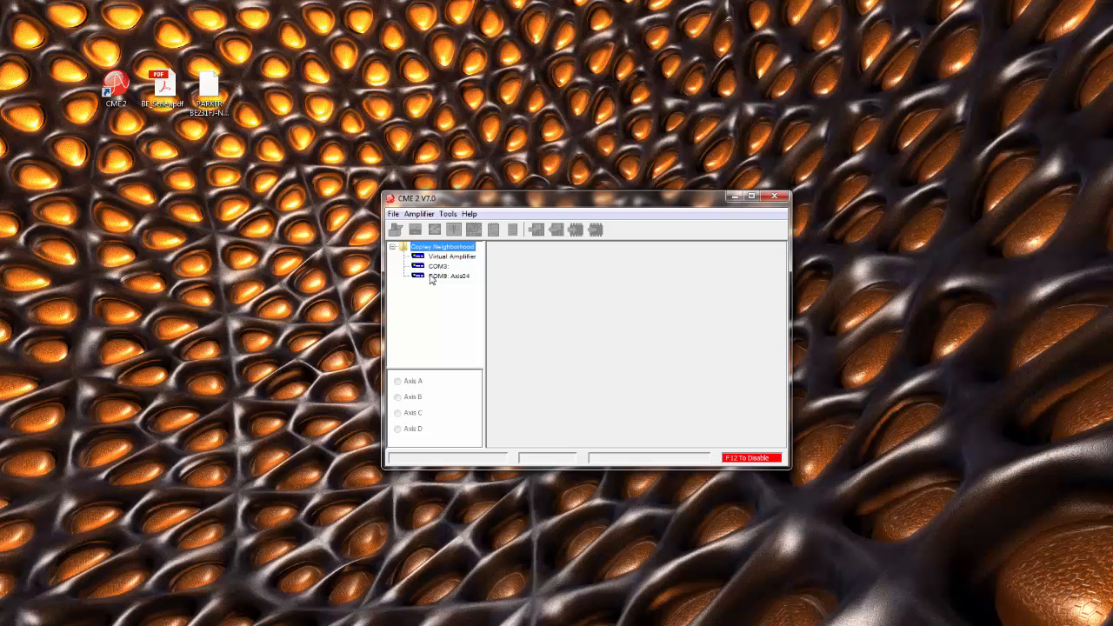
Step: Start Basic Setup for the COM9 amplifier, keeping the brushless rotary motor, digital Halls, Hall phase correction and primary incremental motor feedback
{"action": "left_click", "coordinate": [432, 276]}
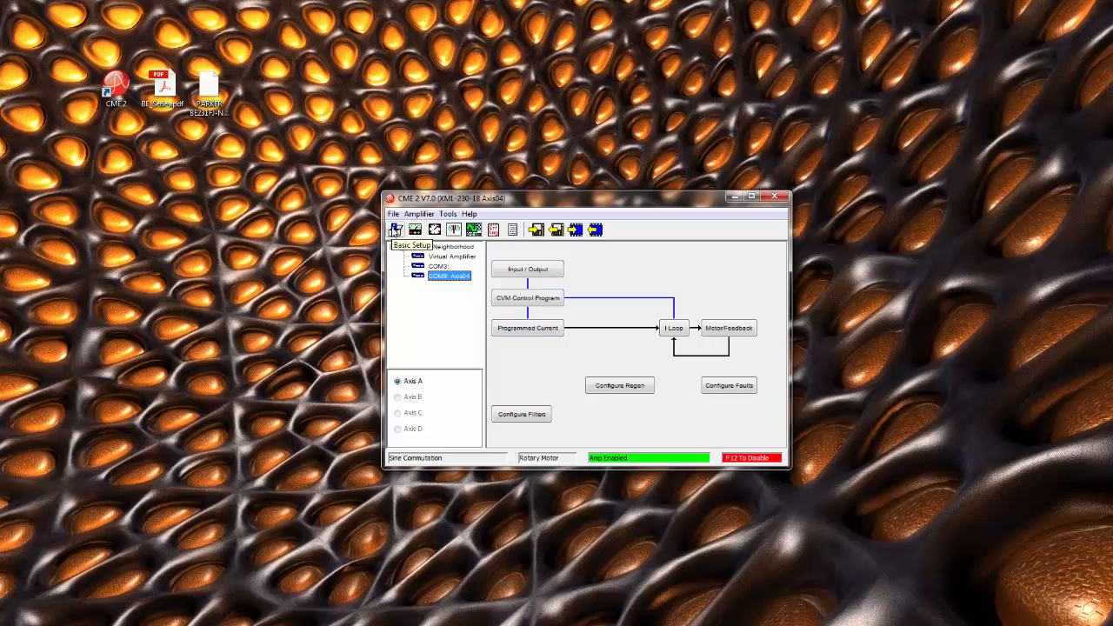
{"action": "left_click", "coordinate": [394, 230]}
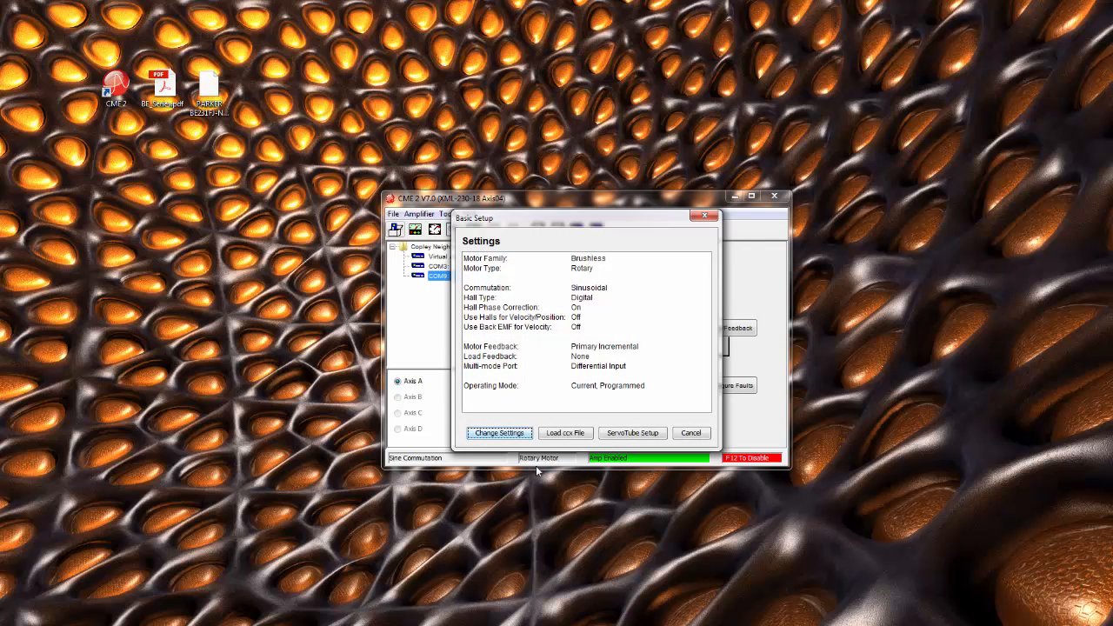
{"action": "left_click", "coordinate": [498, 433]}
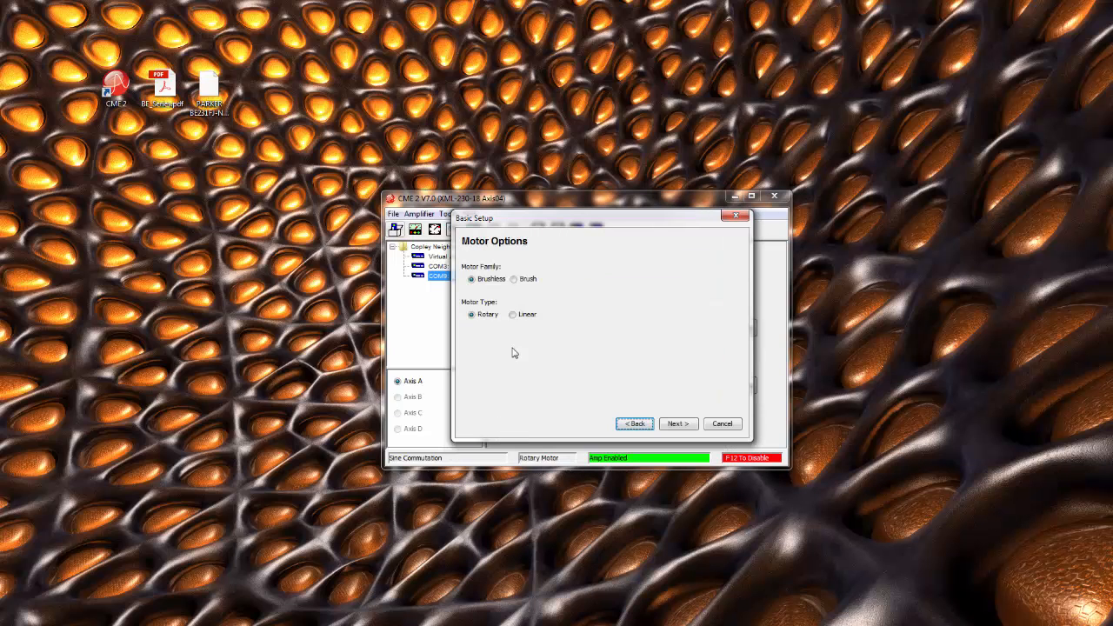
{"action": "left_click", "coordinate": [682, 425]}
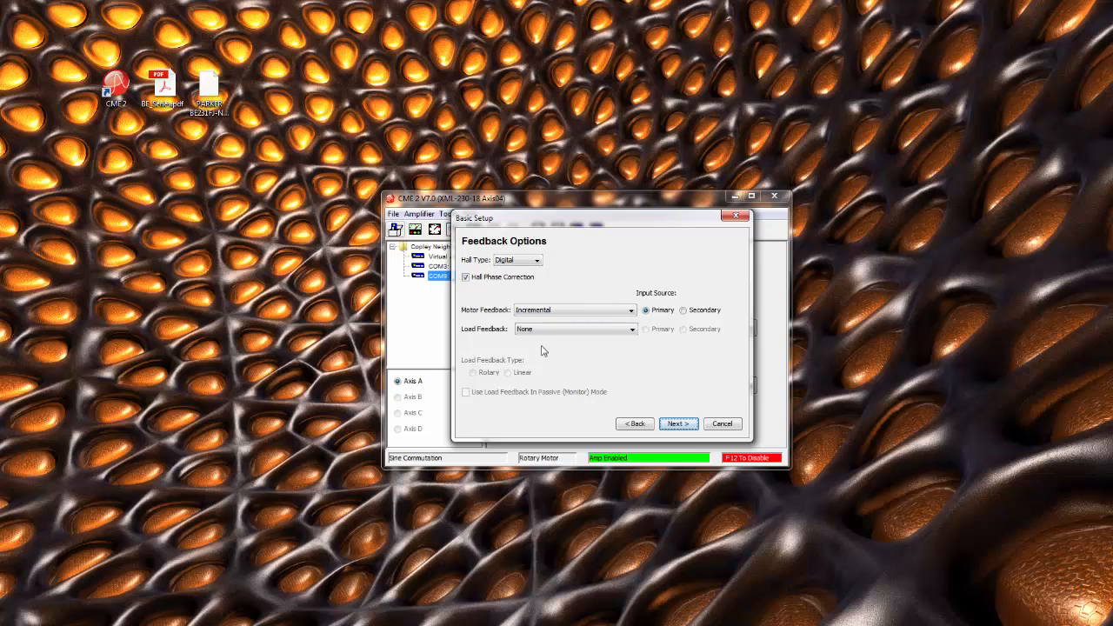
{"action": "left_click", "coordinate": [675, 425]}
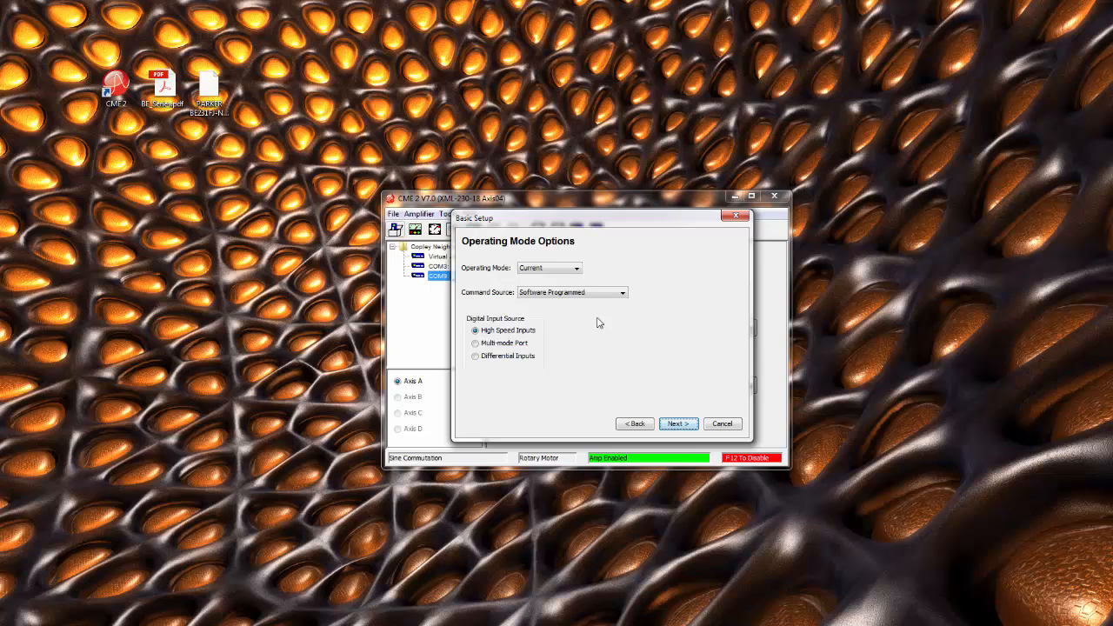
Step: Keep Current mode, the Software Programmed command source, sinusoidal commutation and Differential Input, and save the Basic Setup to flash
{"action": "left_click", "coordinate": [553, 293]}
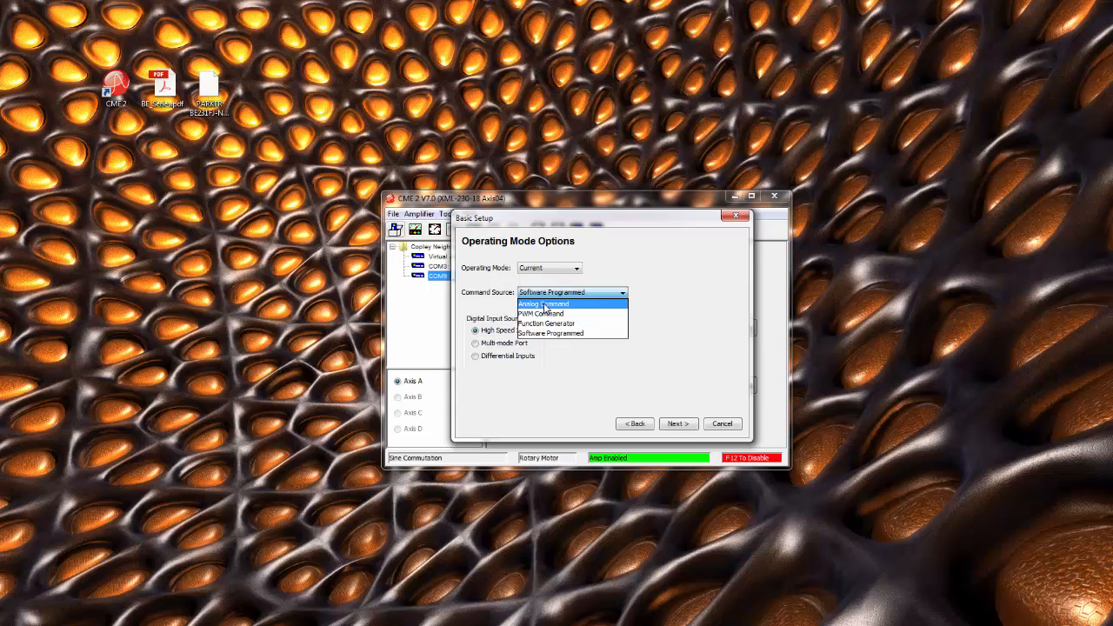
{"action": "left_click", "coordinate": [719, 314]}
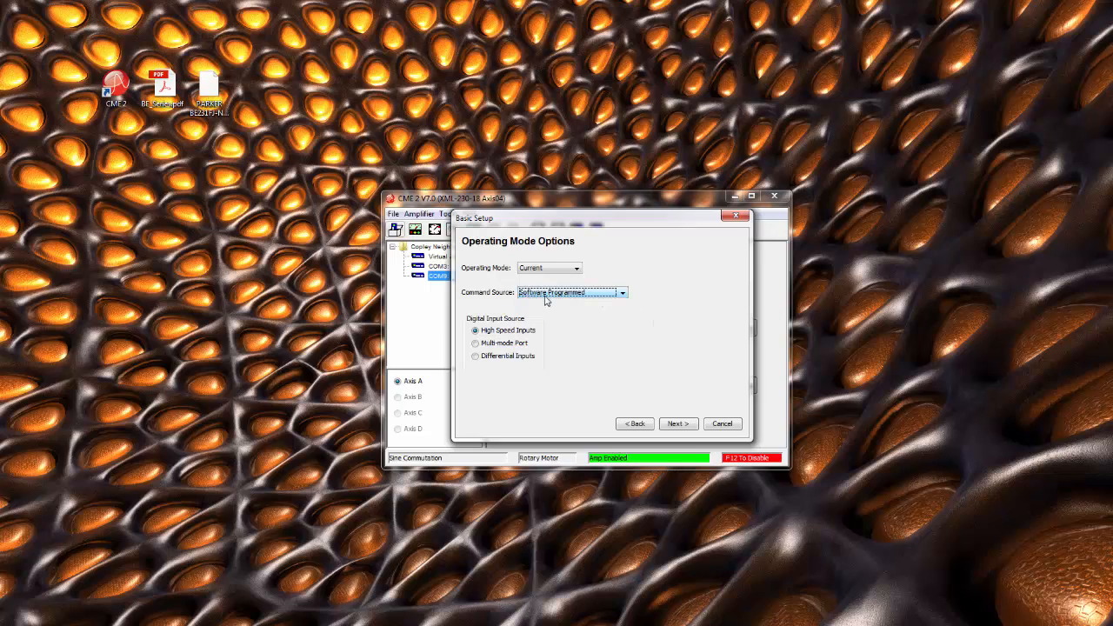
{"action": "left_click", "coordinate": [678, 424]}
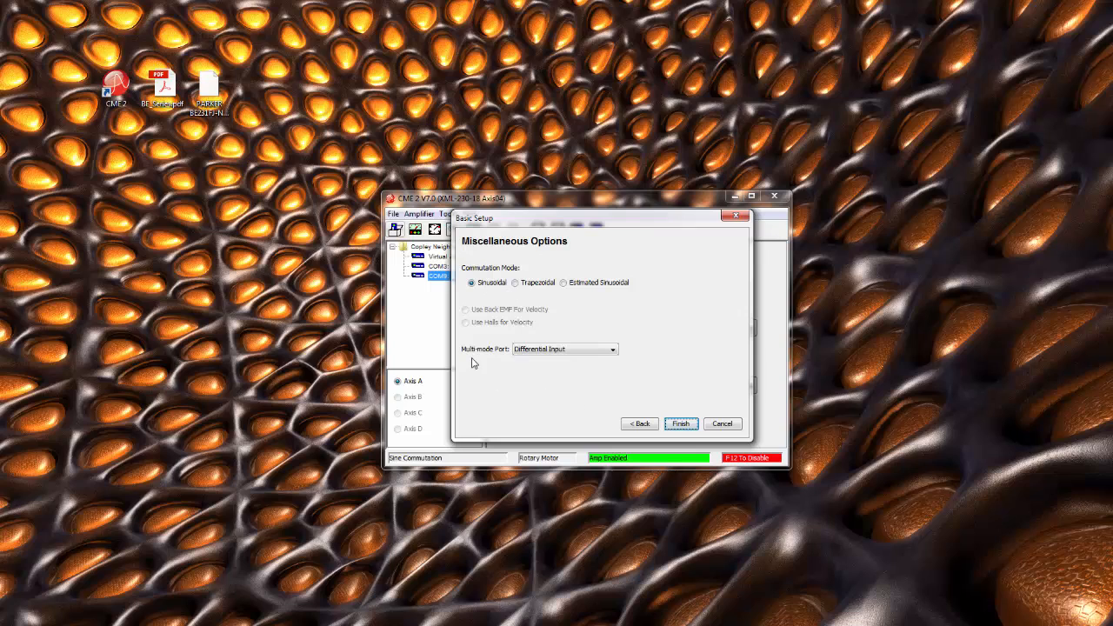
{"action": "left_click", "coordinate": [682, 425]}
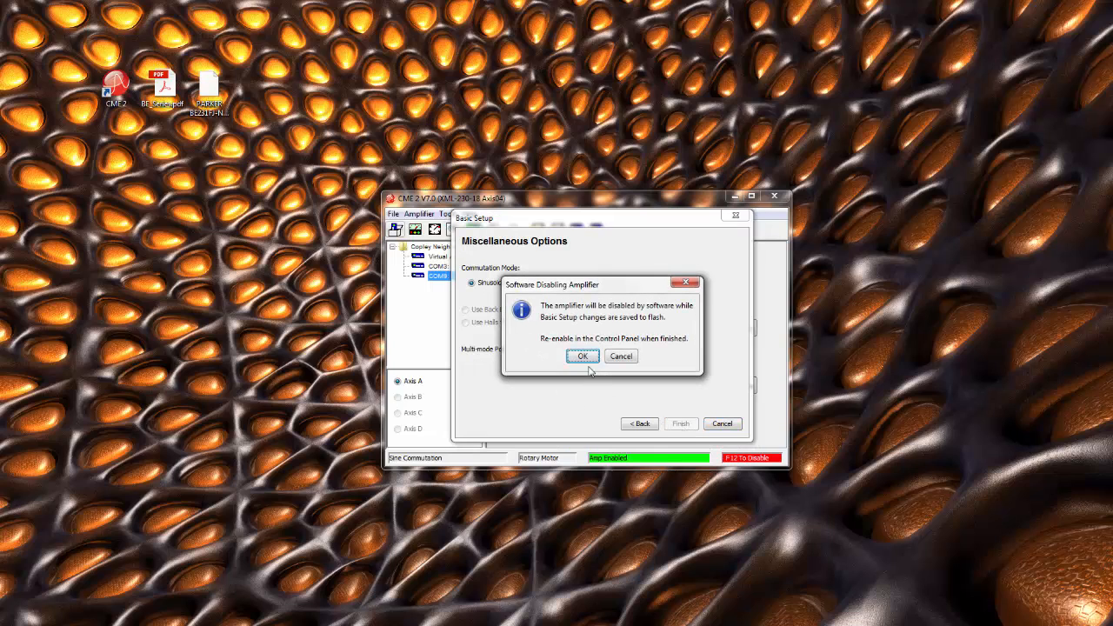
{"action": "left_click", "coordinate": [581, 357]}
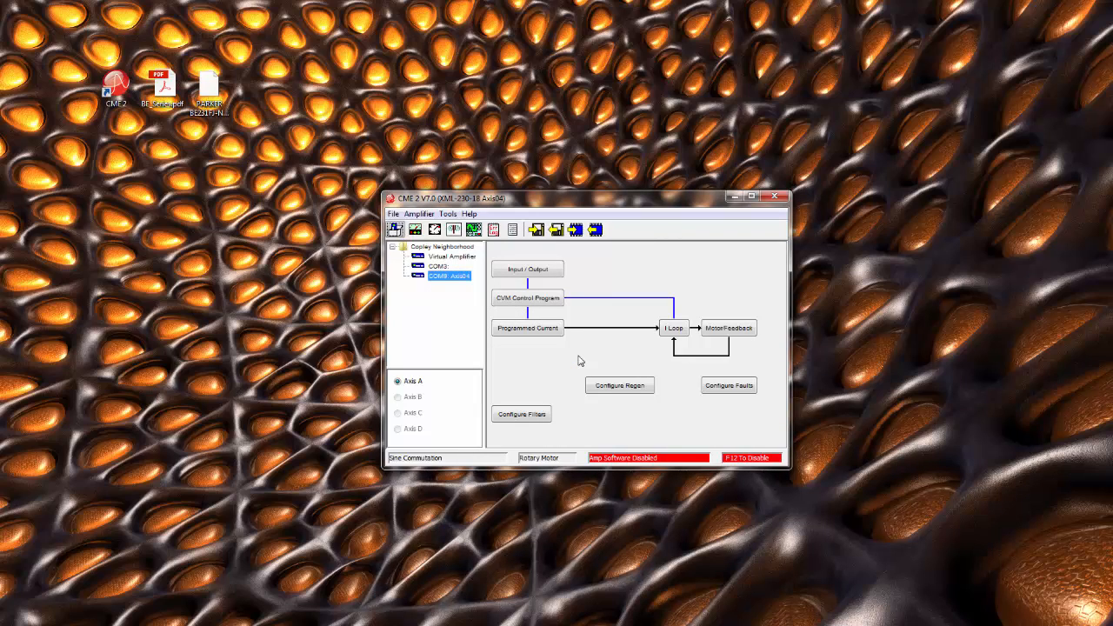
Step: Open the amplifier's Motor/Feedback data and place it beside the BE_Series.pdf motor catalog on the desktop
{"action": "left_click", "coordinate": [728, 330]}
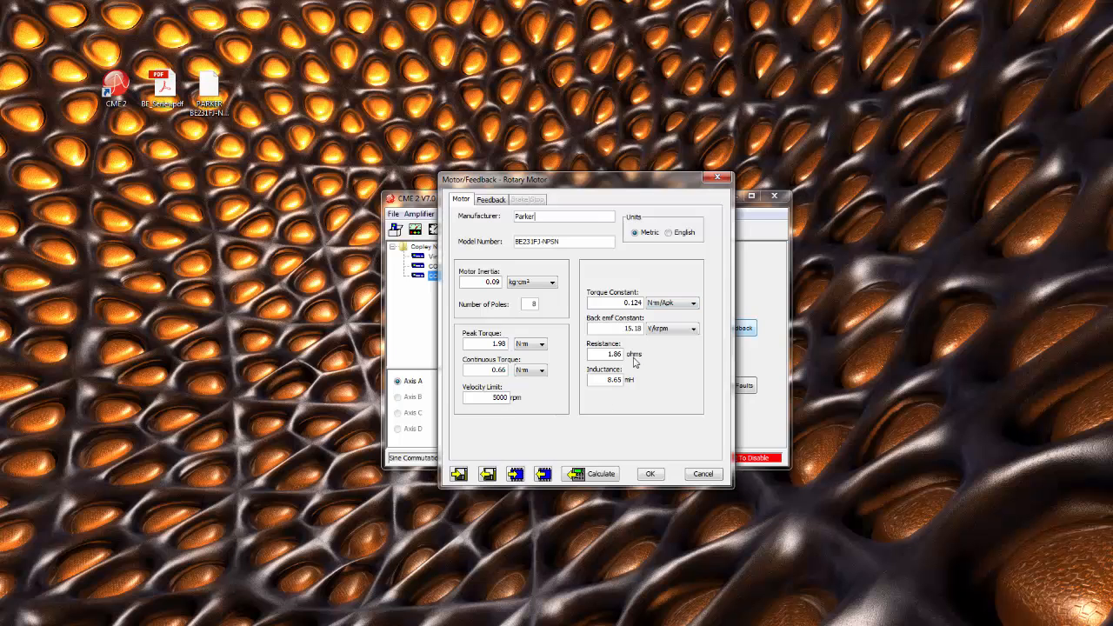
{"action": "left_click_drag", "start_coordinate": [594, 181], "coordinate": [915, 69]}
{"action": "double_click", "coordinate": [162, 87]}
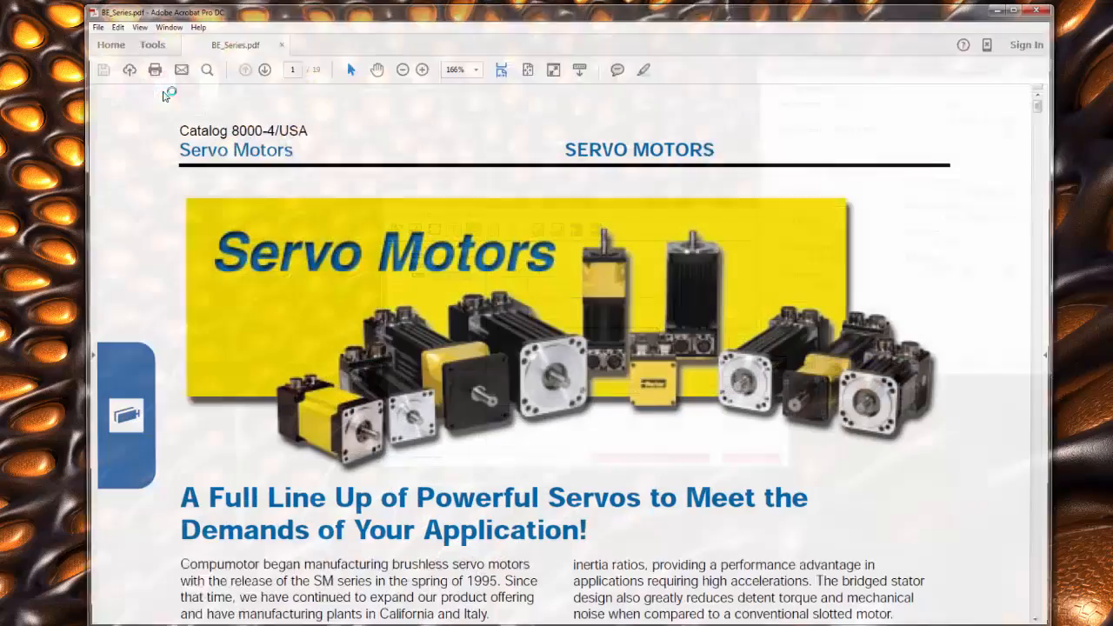
{"action": "left_click_drag", "start_coordinate": [1058, 259], "coordinate": [735, 271]}
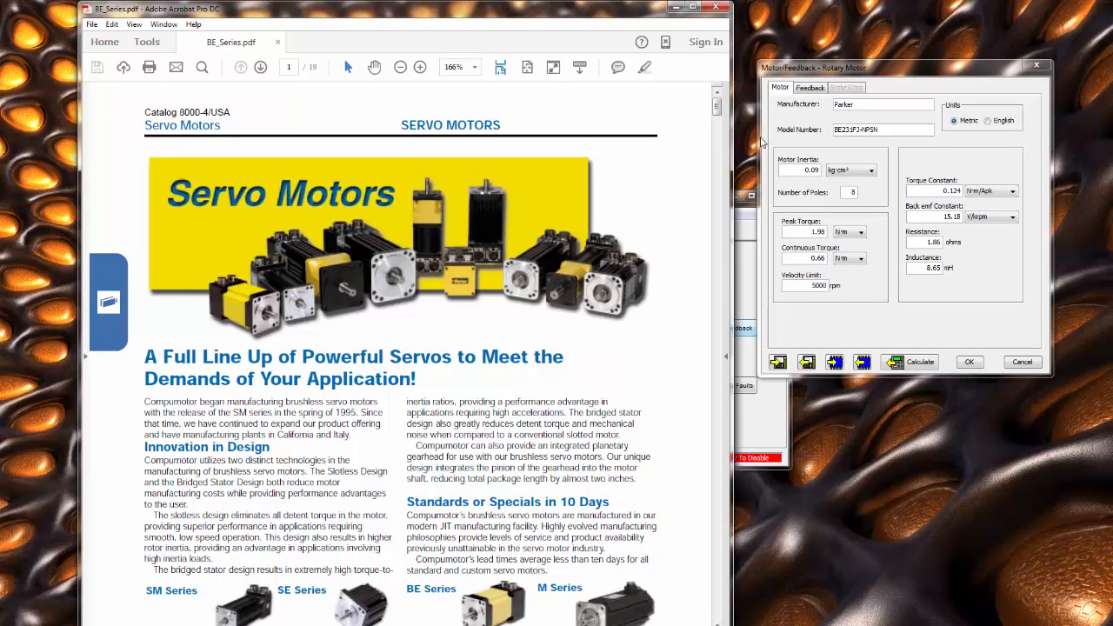
Step: Find the Size 23, Encoder Feedback specification table in the catalog and check the BE231F column against the entered motor data
{"action": "left_click", "coordinate": [715, 128]}
{"action": "left_click_drag", "start_coordinate": [714, 129], "coordinate": [693, 278]}
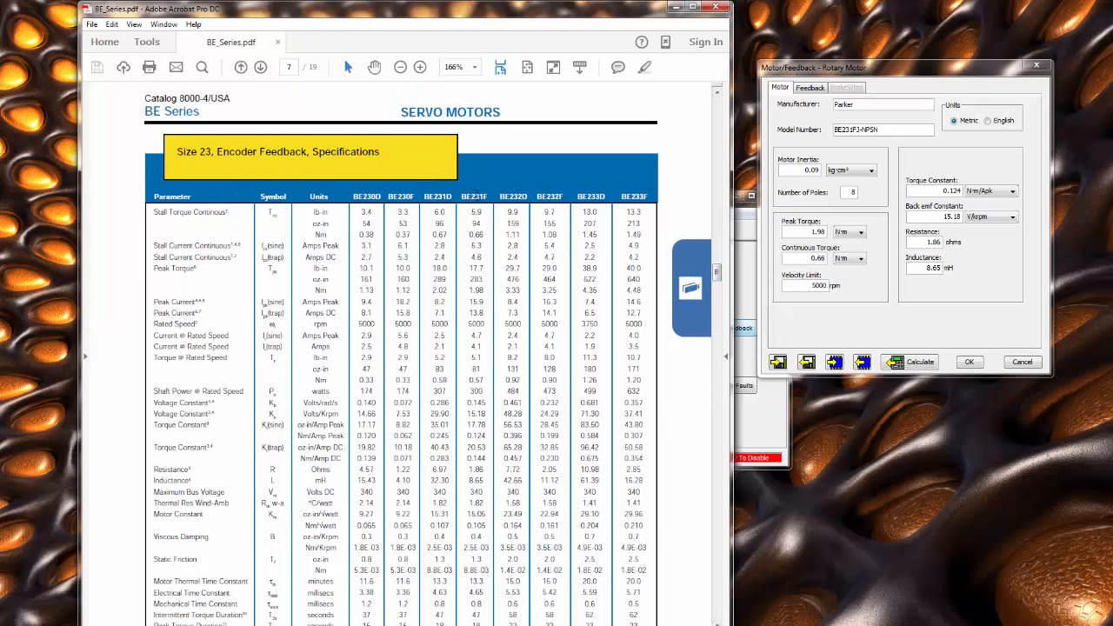
{"action": "left_click_drag", "start_coordinate": [717, 271], "coordinate": [718, 275]}
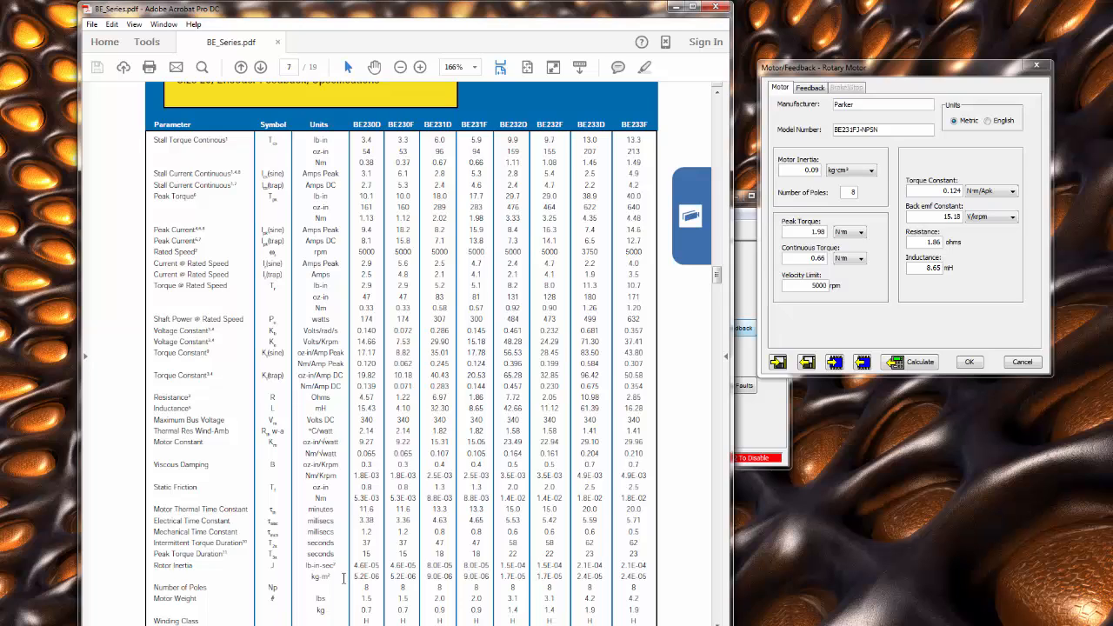
{"action": "scroll", "coordinate": [332, 589], "scroll_direction": "down", "scroll_amount": 1}
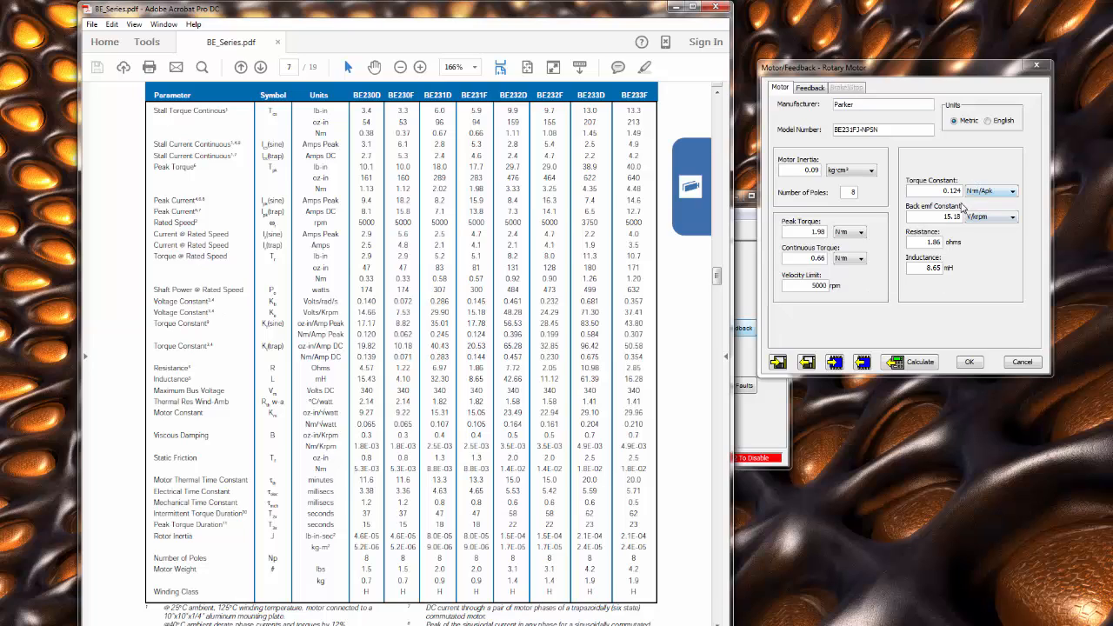
Step: Close the motor catalog and check the encoder line count in the motor's feedback settings
{"action": "left_click", "coordinate": [713, 8]}
{"action": "left_click_drag", "start_coordinate": [806, 66], "coordinate": [515, 72]}
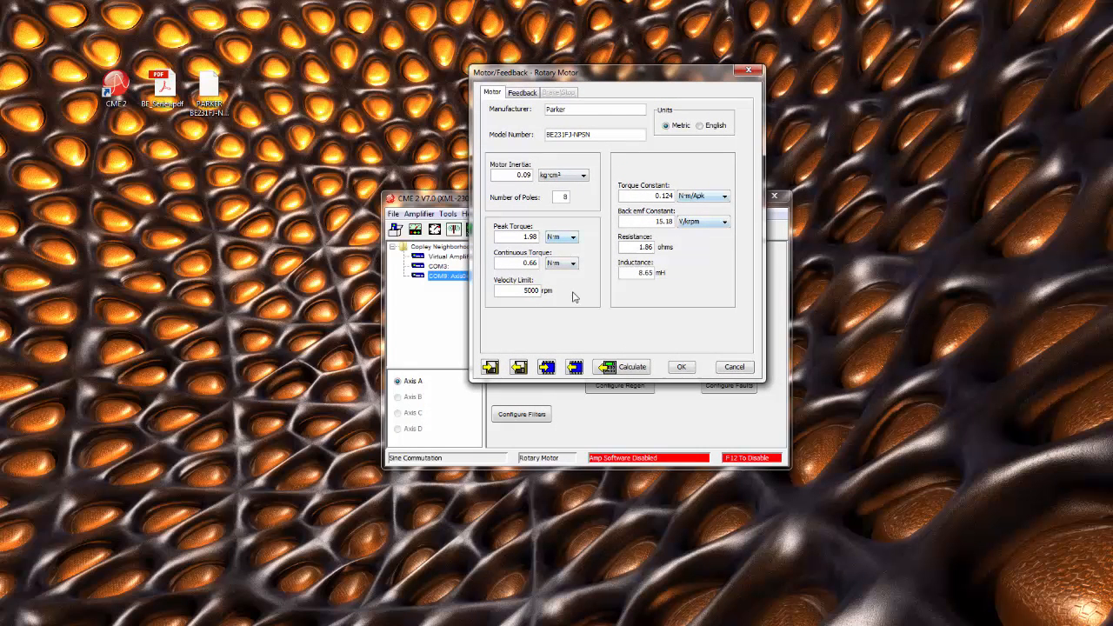
{"action": "left_click", "coordinate": [523, 93]}
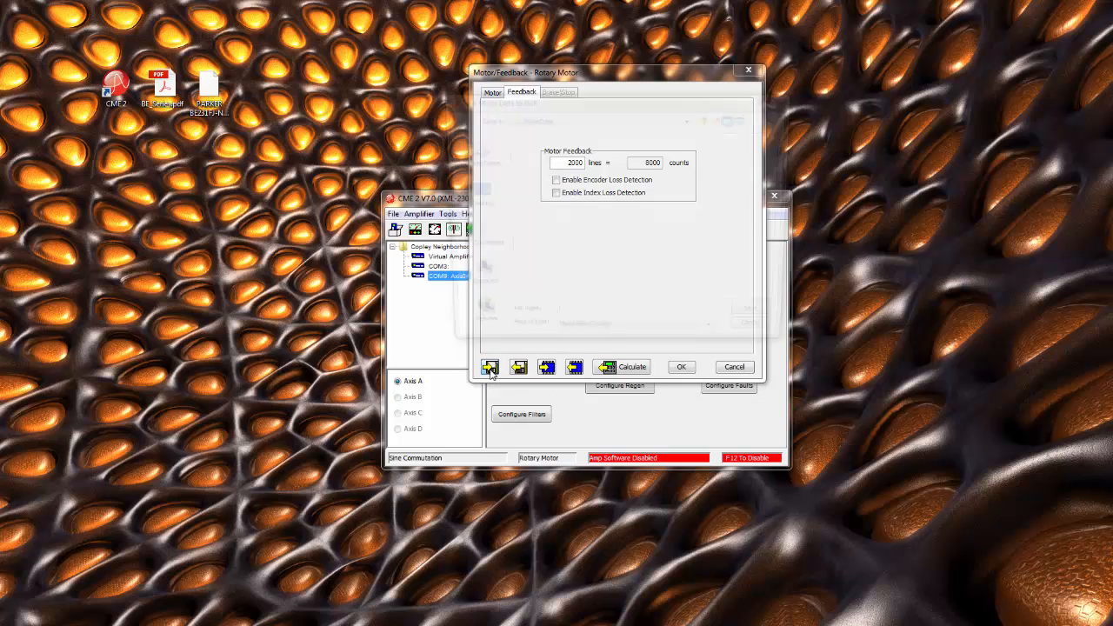
{"action": "left_click", "coordinate": [490, 367]}
{"action": "left_click", "coordinate": [471, 194]}
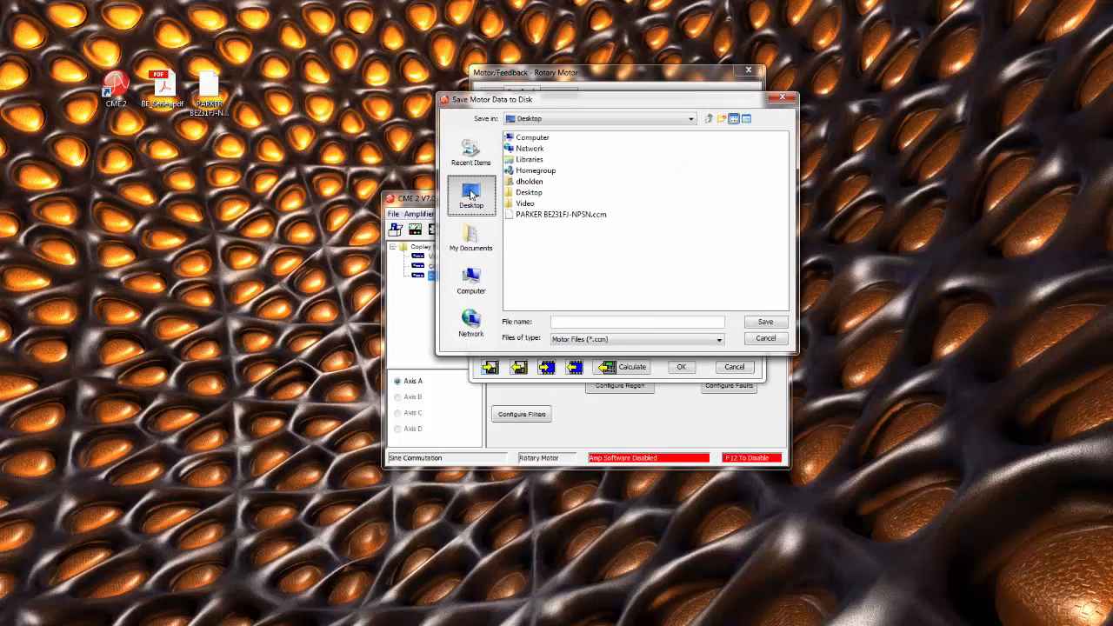
{"action": "left_click", "coordinate": [559, 217]}
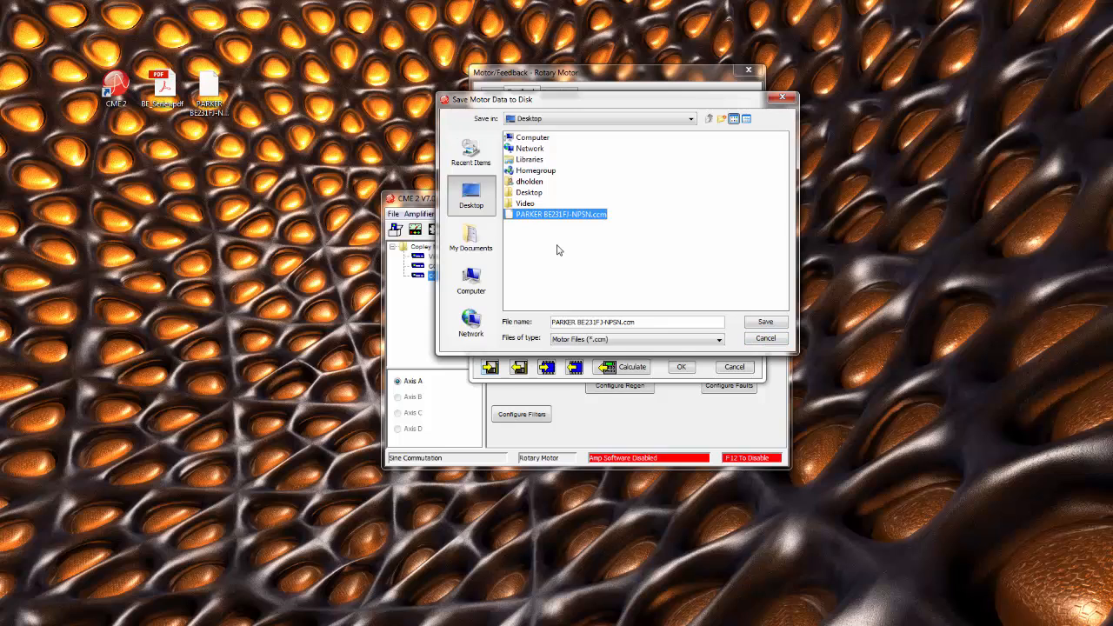
{"action": "left_click", "coordinate": [765, 339]}
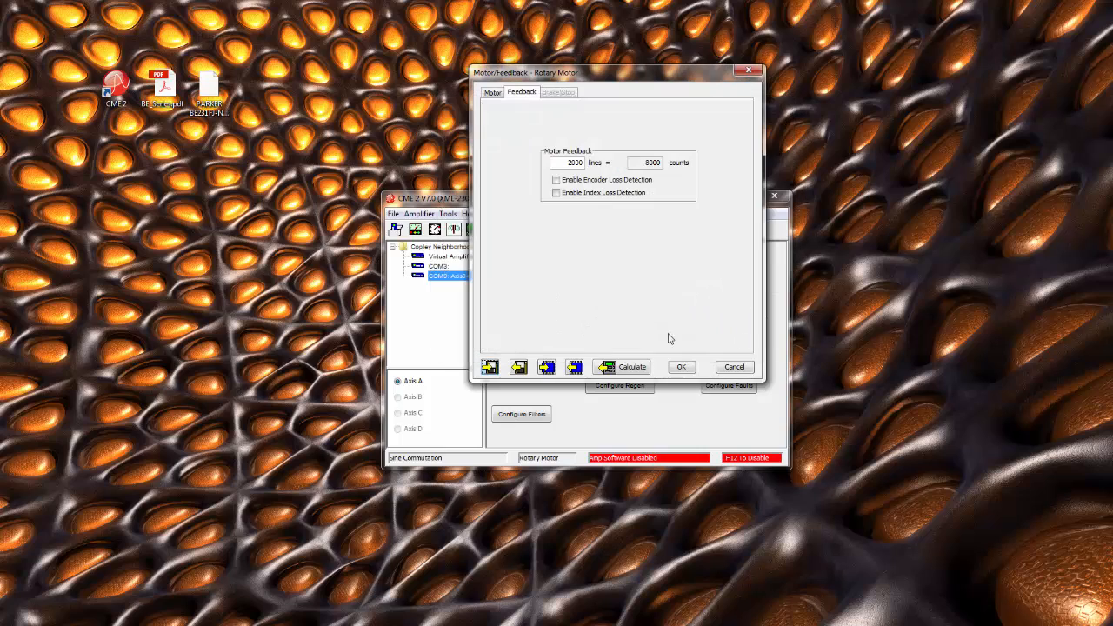
Step: Save the motor data to flash, calculate the amplifier settings from it and accept the new tuning values
{"action": "left_click", "coordinate": [548, 369]}
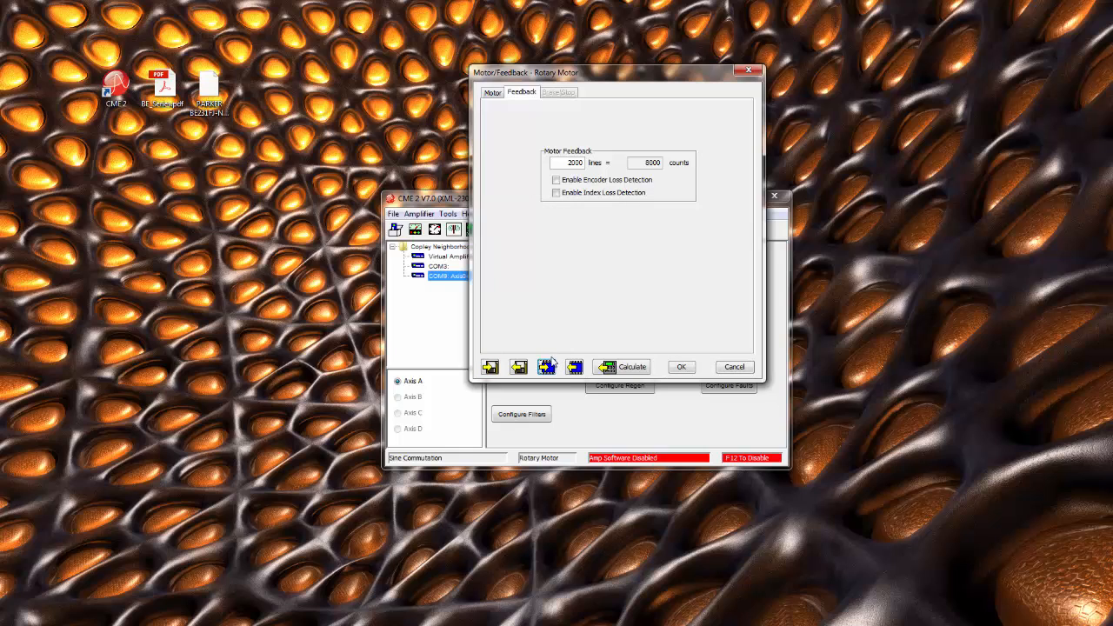
{"action": "left_click", "coordinate": [627, 371]}
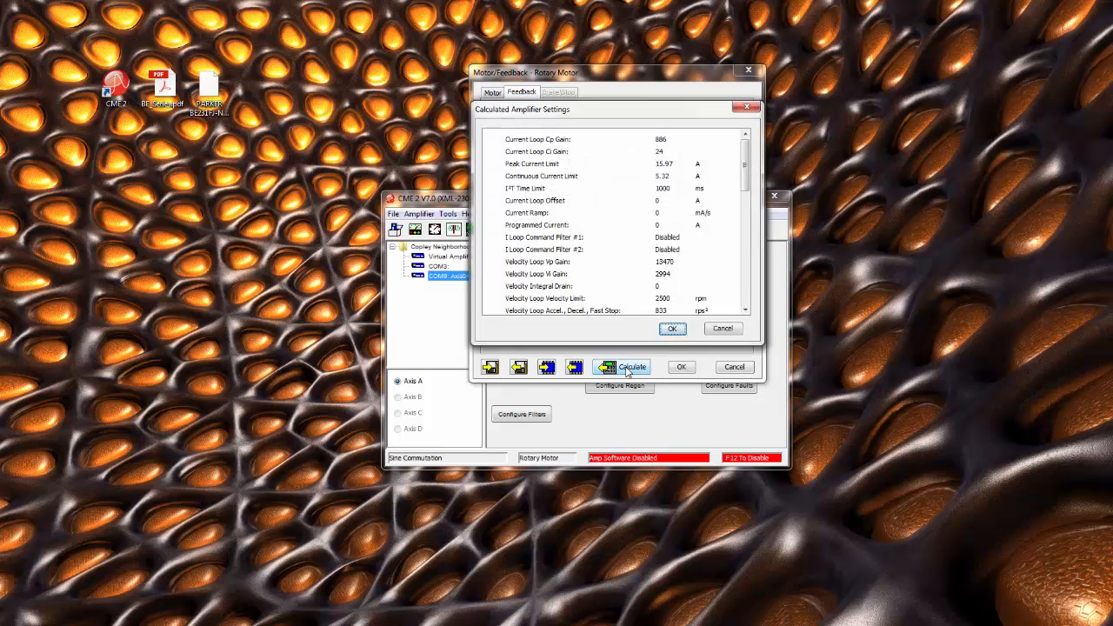
{"action": "mouse_move", "coordinate": [744, 157]}
{"action": "left_mouse_down"}
{"action": "mouse_move", "coordinate": [758, 283]}
{"action": "mouse_move", "coordinate": [746, 143]}
{"action": "left_mouse_up"}
{"action": "left_click", "coordinate": [672, 328]}
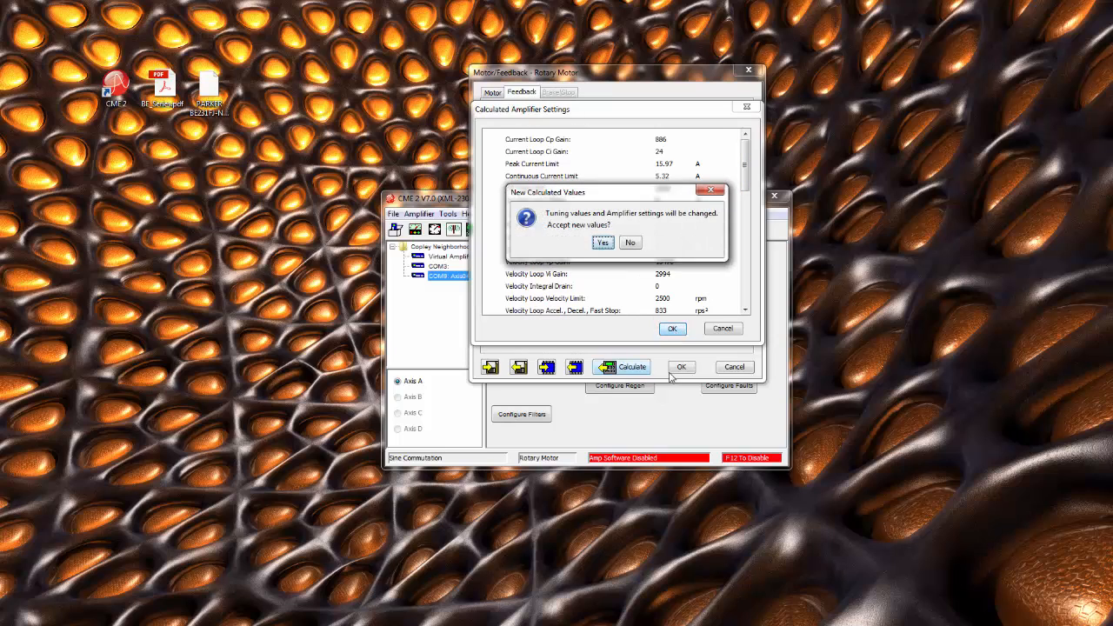
{"action": "left_click", "coordinate": [602, 243]}
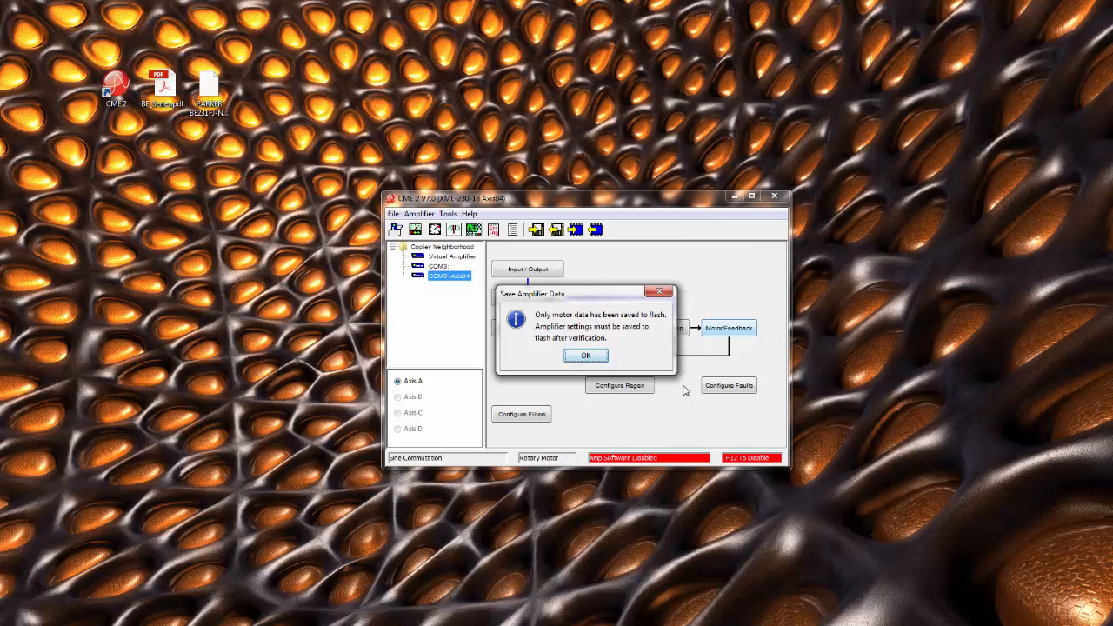
Step: Acknowledge the flash-save notice, clear the amplifier's faults and enable the amplifier from the Control Panel
{"action": "left_click", "coordinate": [584, 357]}
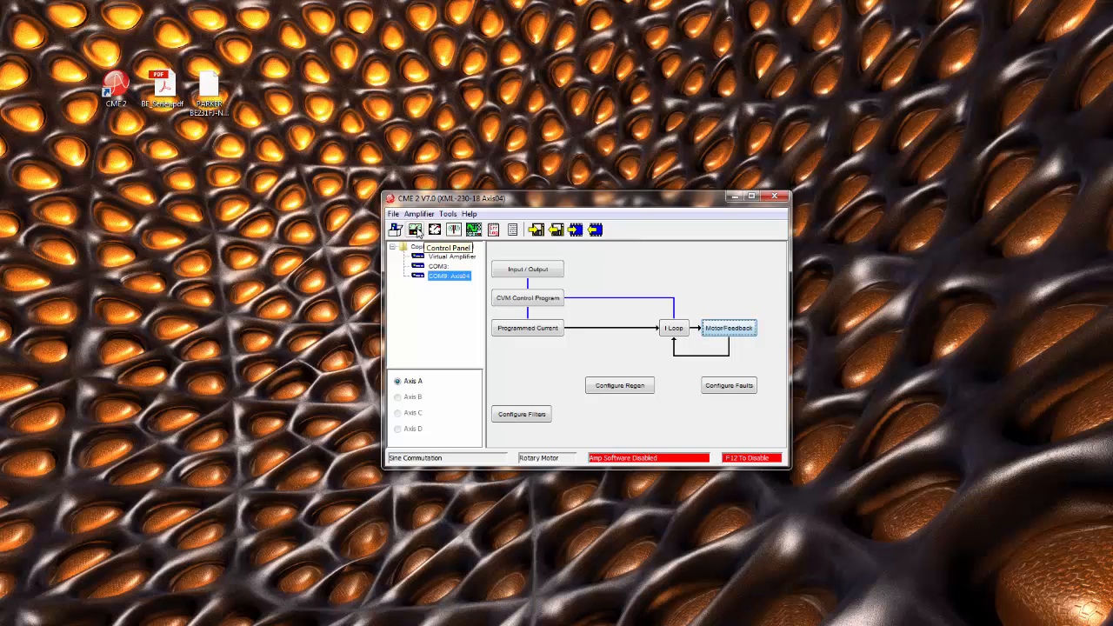
{"action": "left_click", "coordinate": [416, 231]}
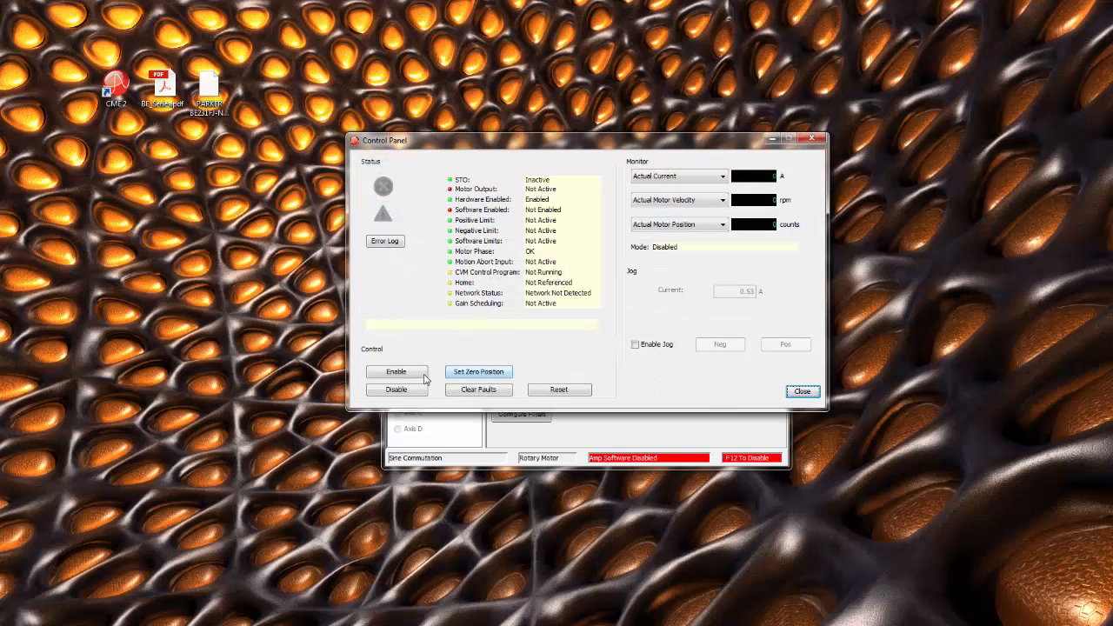
{"action": "left_click", "coordinate": [471, 391]}
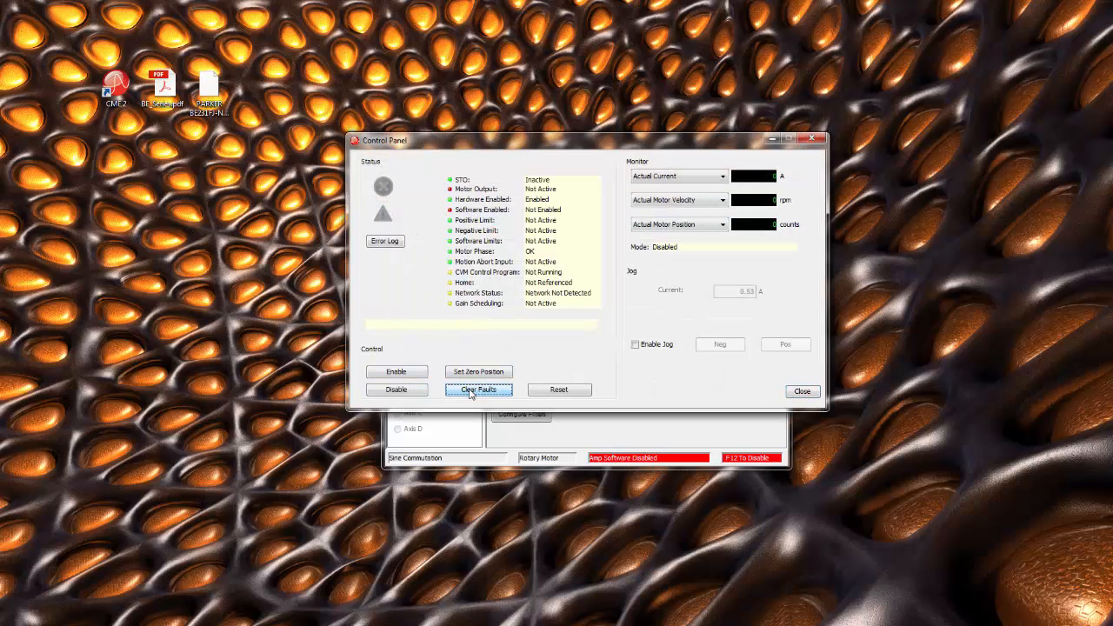
{"action": "left_click", "coordinate": [387, 373]}
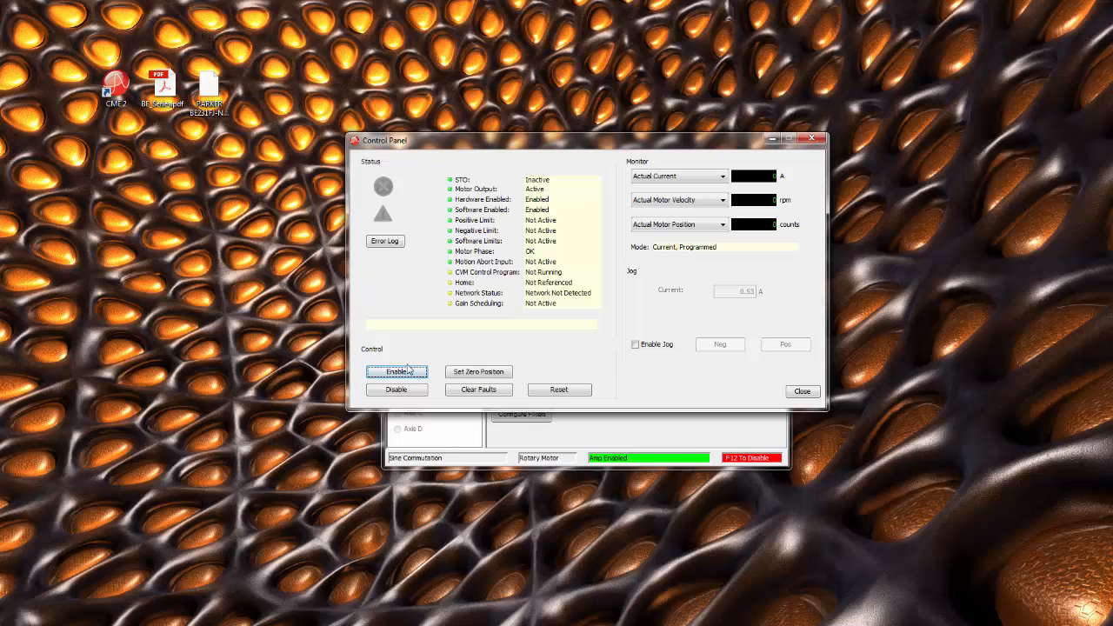
{"action": "left_click", "coordinate": [801, 391]}
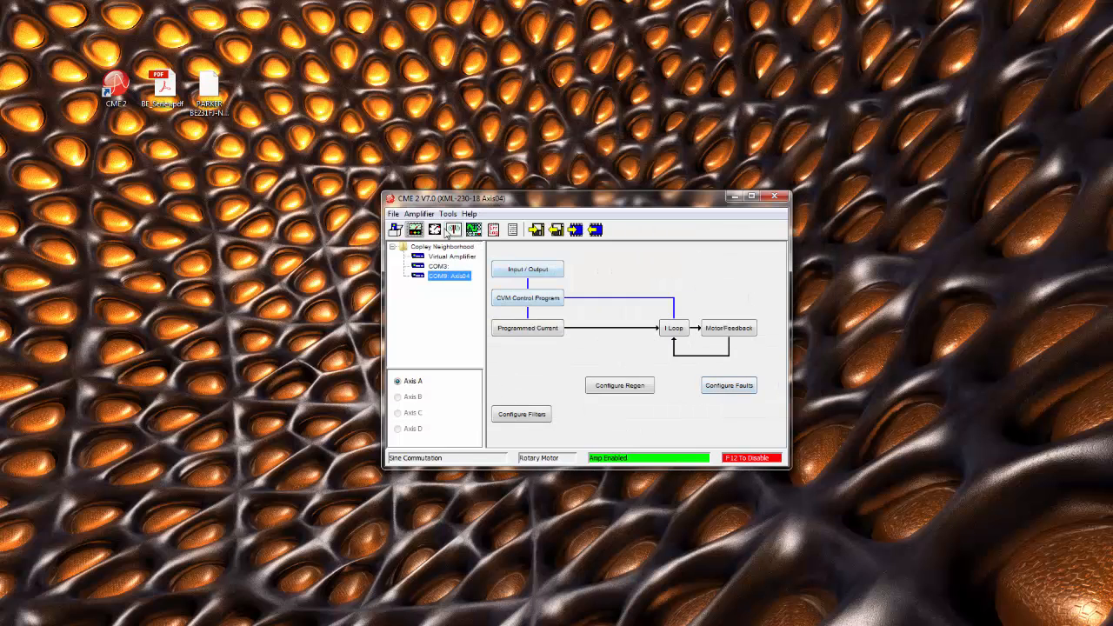
Step: Start Auto Phase, accept the positive motor direction and run the motor wiring test at 0.53 A and 90 elec deg/s
{"action": "left_click", "coordinate": [436, 232]}
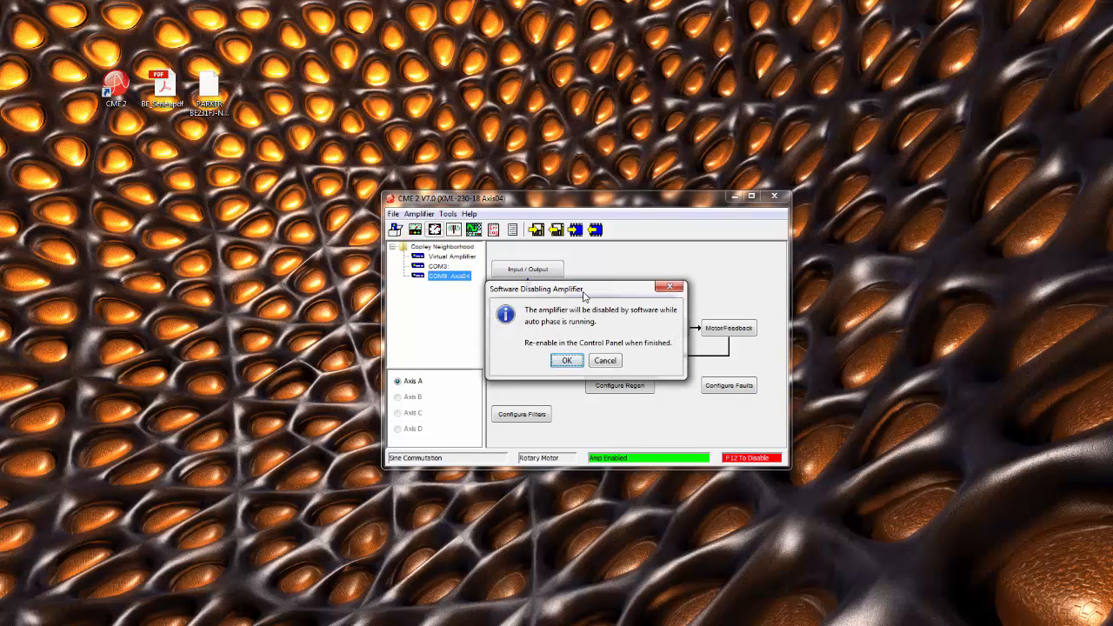
{"action": "left_click", "coordinate": [563, 361]}
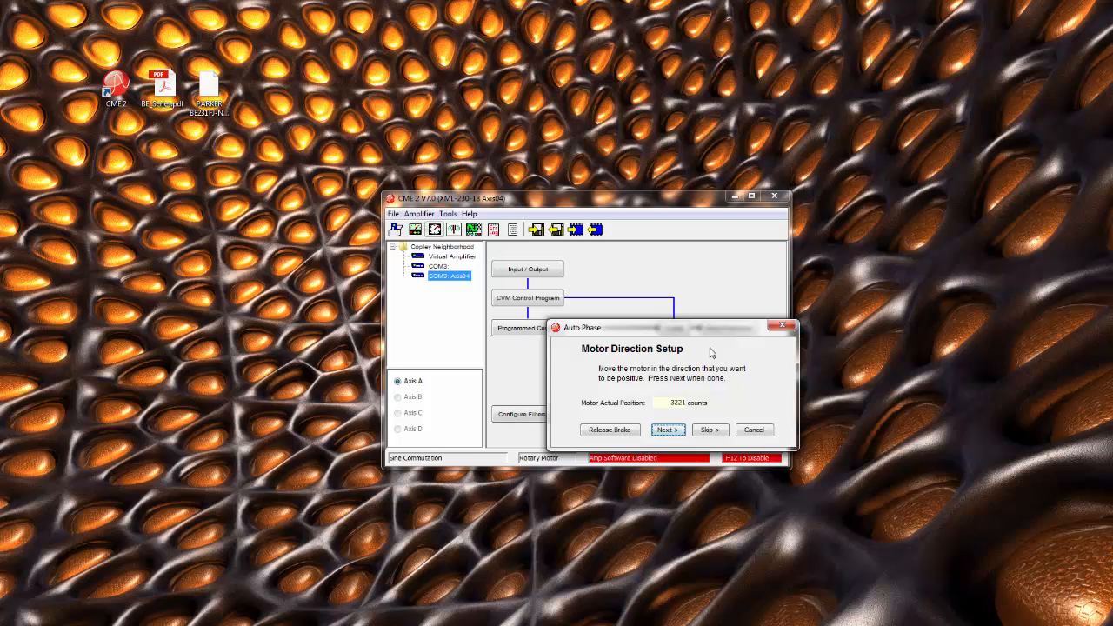
{"action": "left_click", "coordinate": [666, 432]}
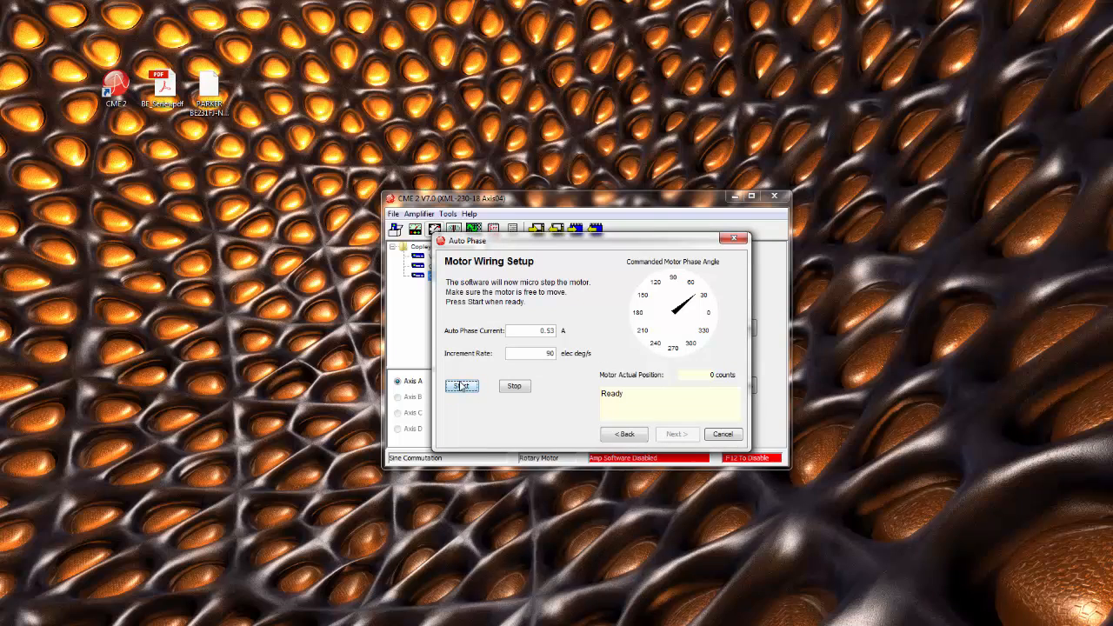
{"action": "left_click", "coordinate": [461, 387]}
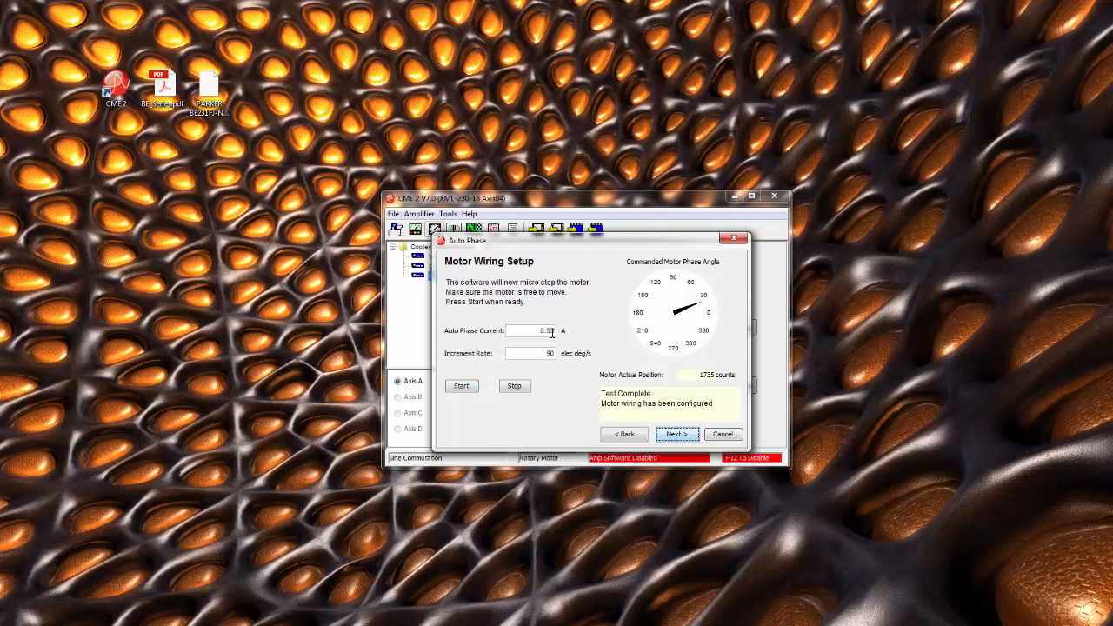
{"action": "left_click", "coordinate": [677, 433]}
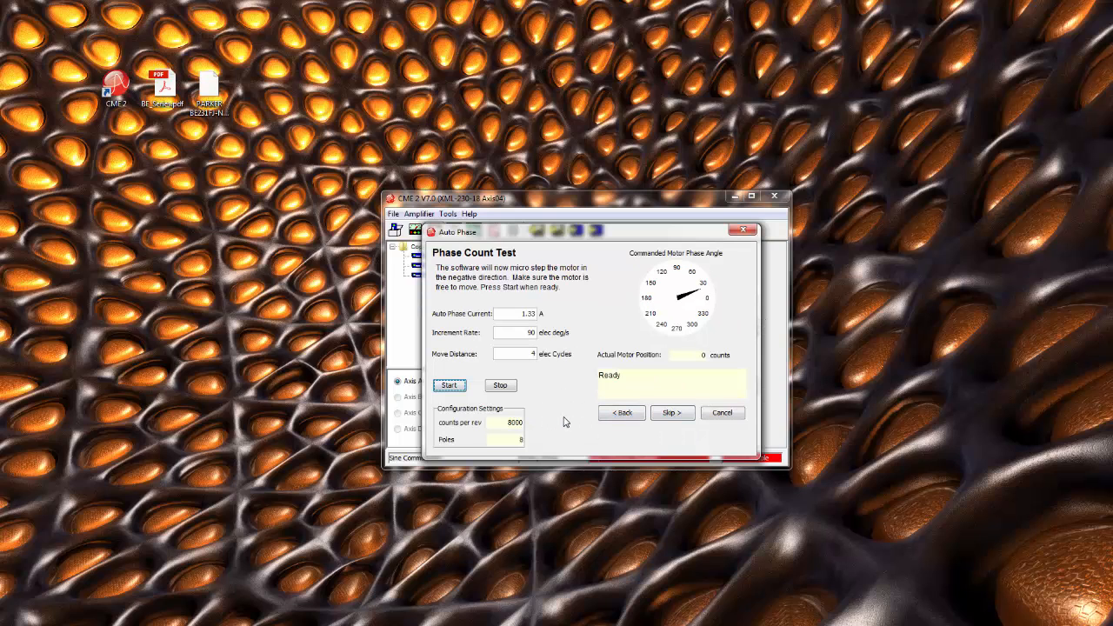
Step: Run the phase count test at 1.33 A over 4 electrical cycles and confirm that the motor moved one turn
{"action": "left_click", "coordinate": [450, 386]}
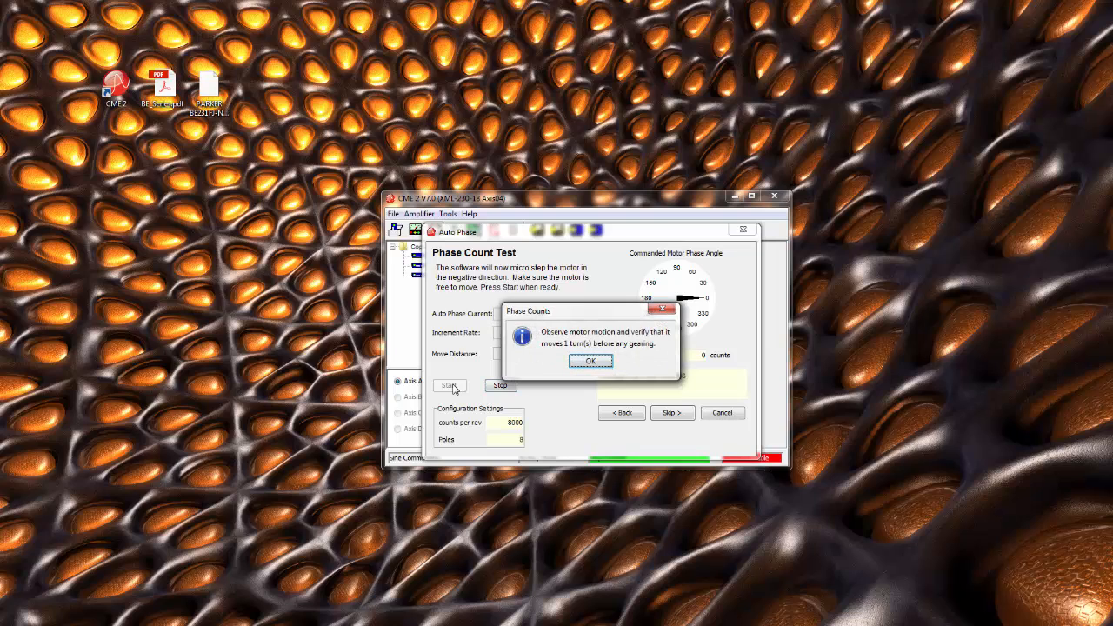
{"action": "left_click", "coordinate": [591, 363]}
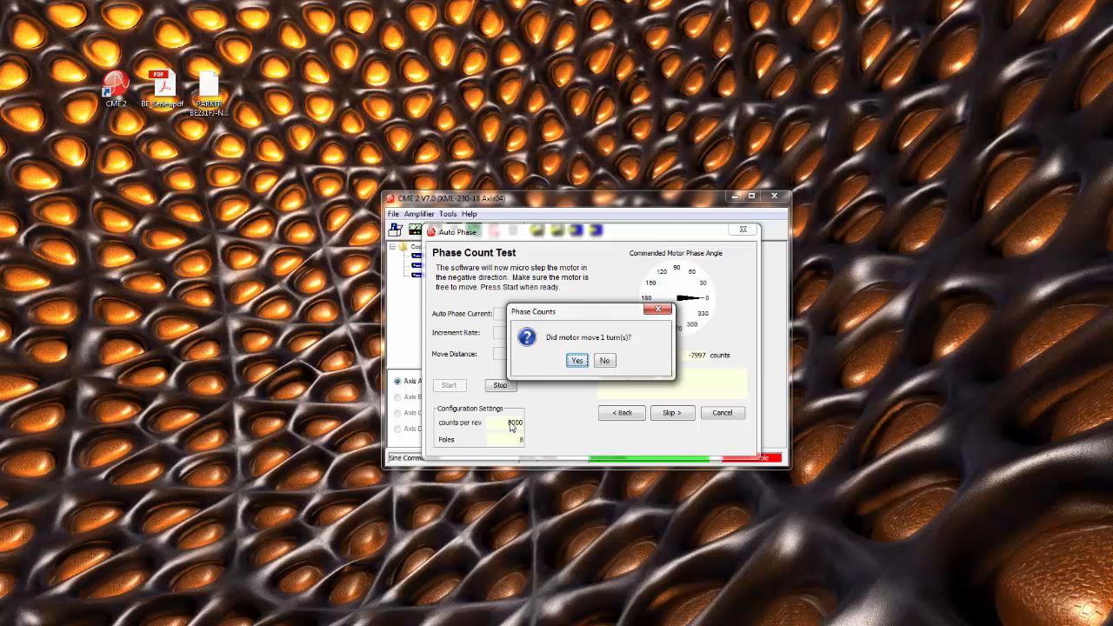
{"action": "left_click", "coordinate": [577, 364]}
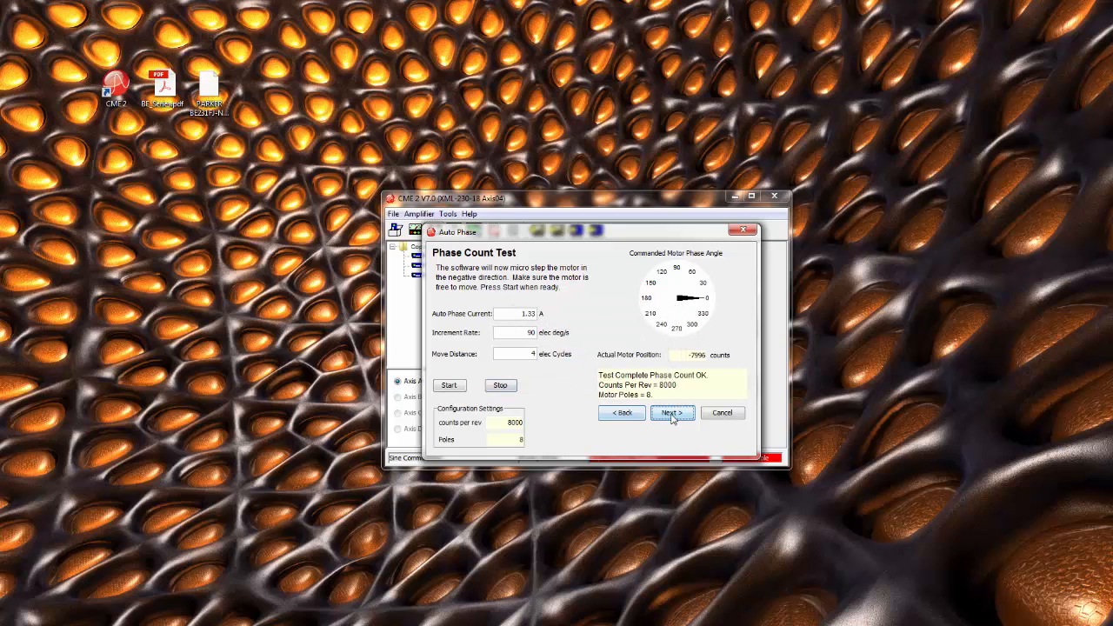
{"action": "left_click", "coordinate": [672, 414]}
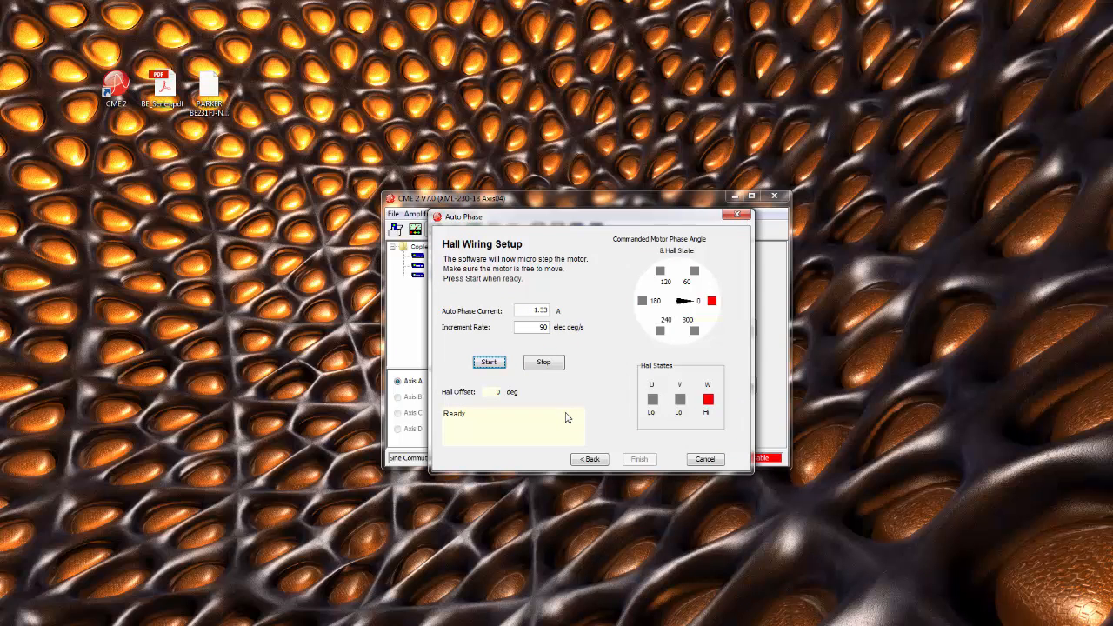
Step: Run the Hall wiring test twice at 1.33 A and 90 elec deg/s, and finish Auto Phase
{"action": "left_click", "coordinate": [496, 365]}
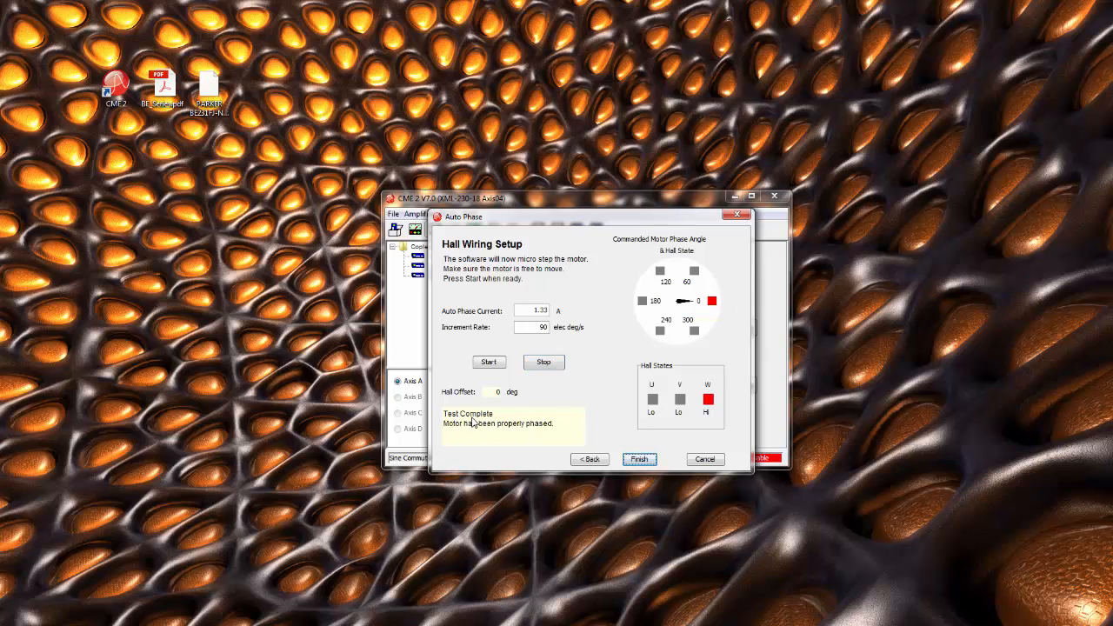
{"action": "left_click", "coordinate": [492, 363]}
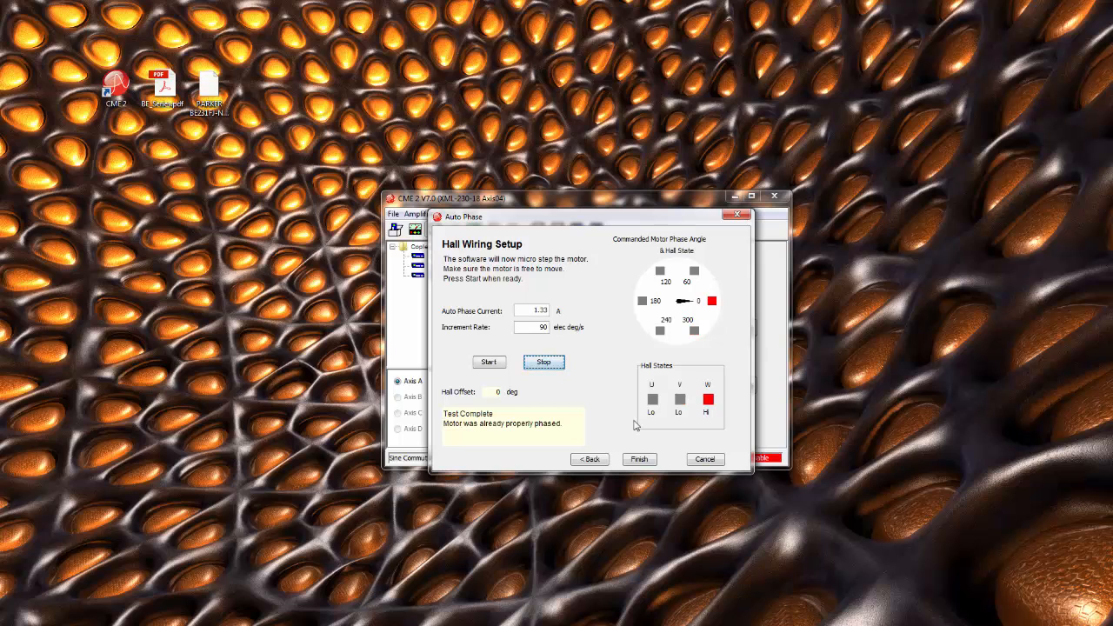
{"action": "left_click", "coordinate": [640, 459]}
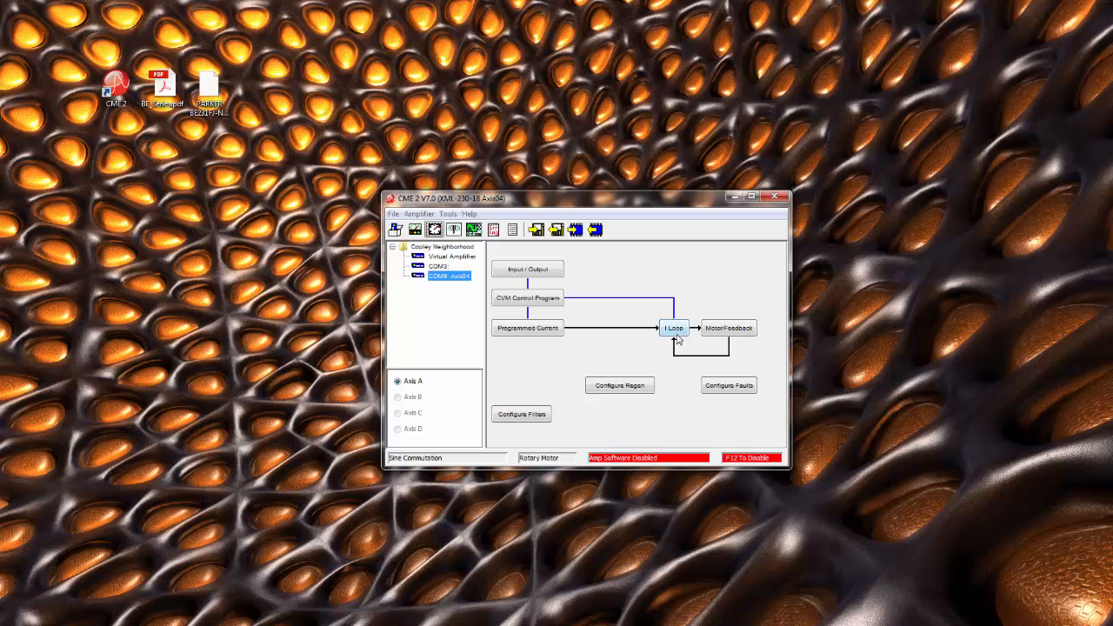
Step: Auto-tune the current loop and save the Medium gains, Cp 987 and Ci 120, to flash
{"action": "left_click", "coordinate": [673, 330]}
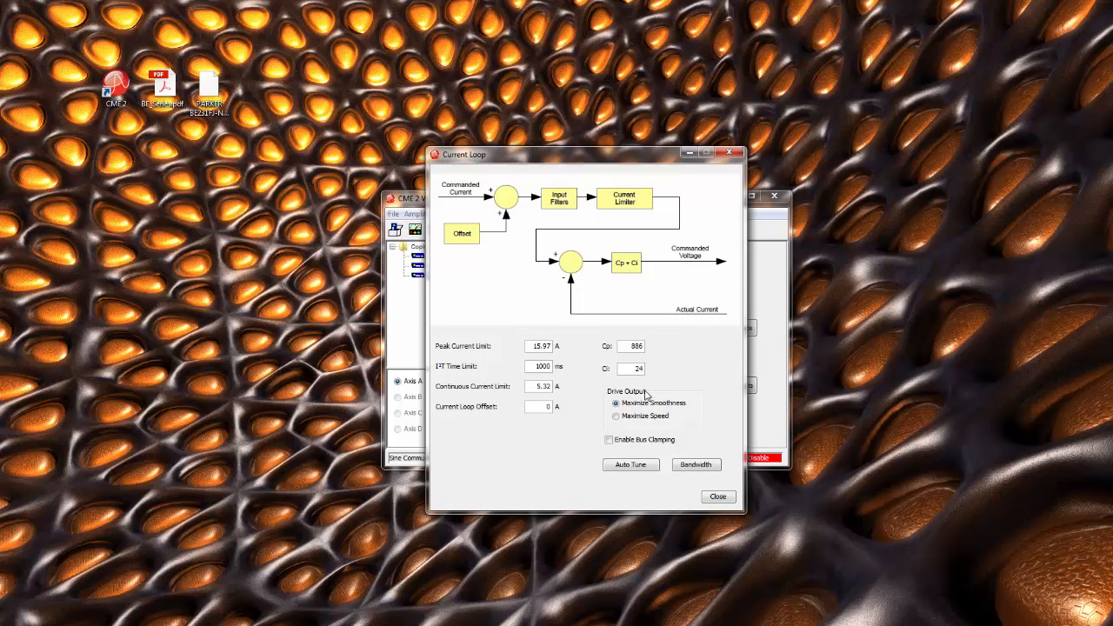
{"action": "left_click", "coordinate": [622, 467]}
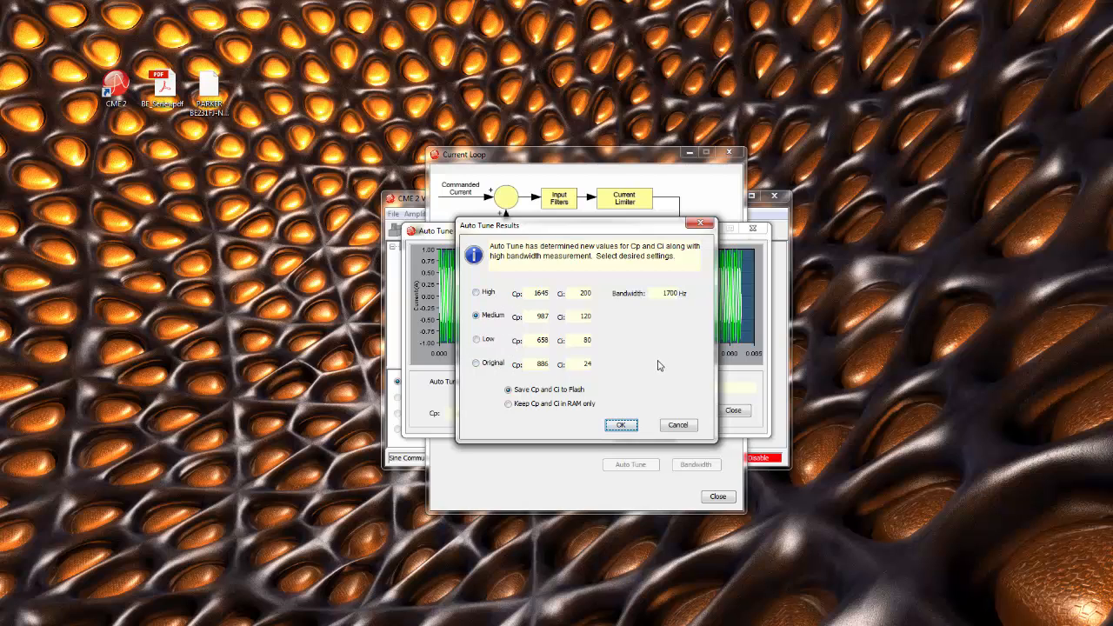
{"action": "left_click", "coordinate": [617, 426]}
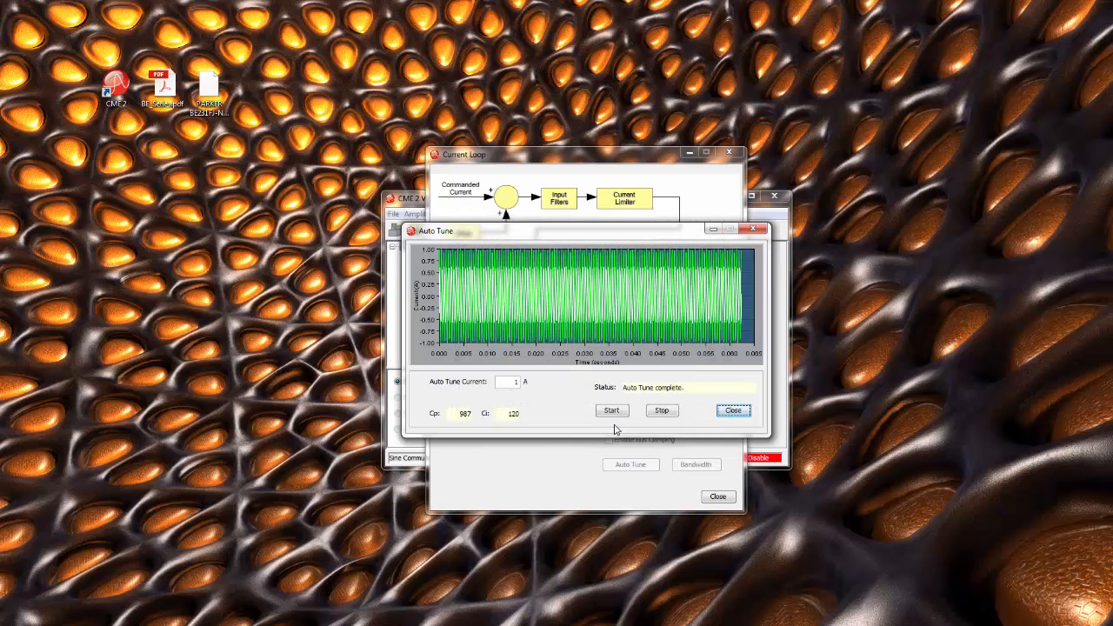
{"action": "left_click", "coordinate": [728, 411]}
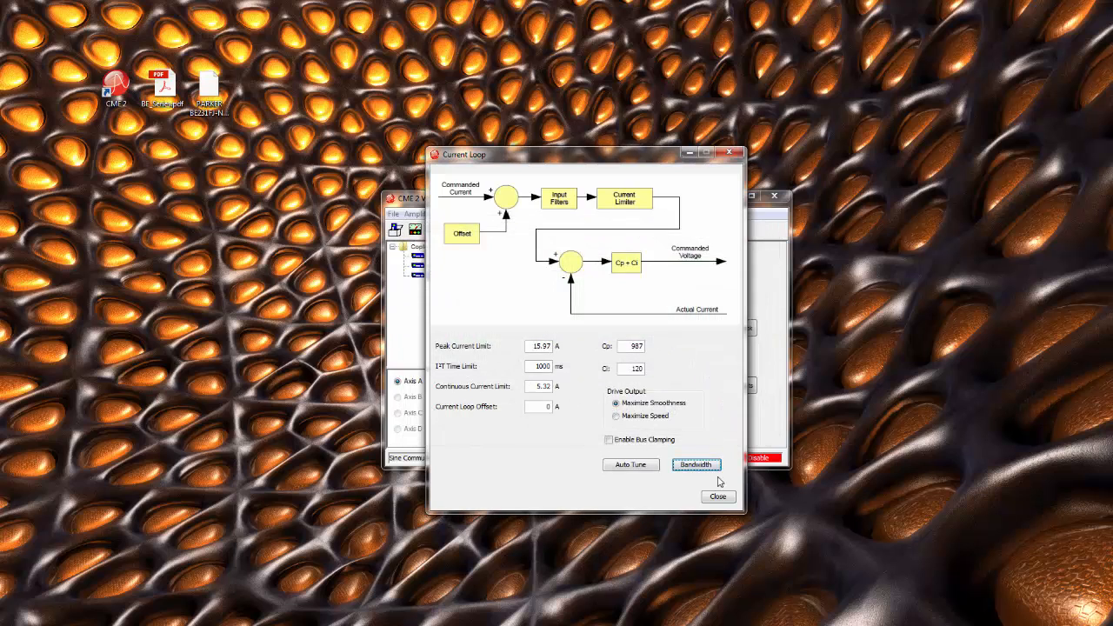
{"action": "left_click", "coordinate": [713, 496]}
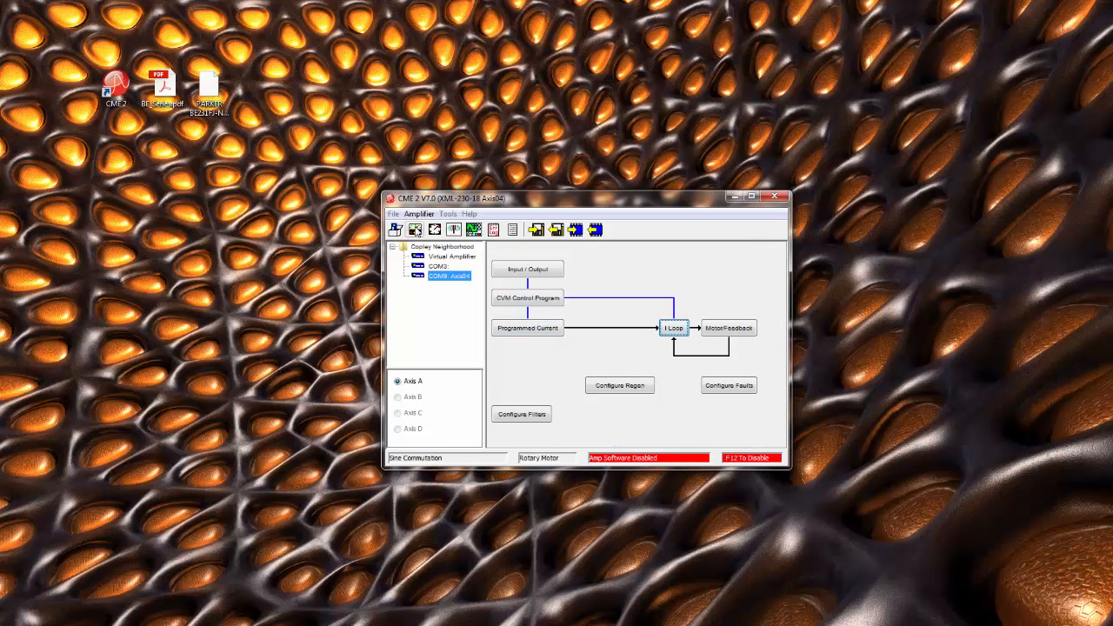
Step: Re-enable the amplifier in the Control Panel, enable jogging and jog the motor in both directions at 0.53 A
{"action": "left_click", "coordinate": [416, 230]}
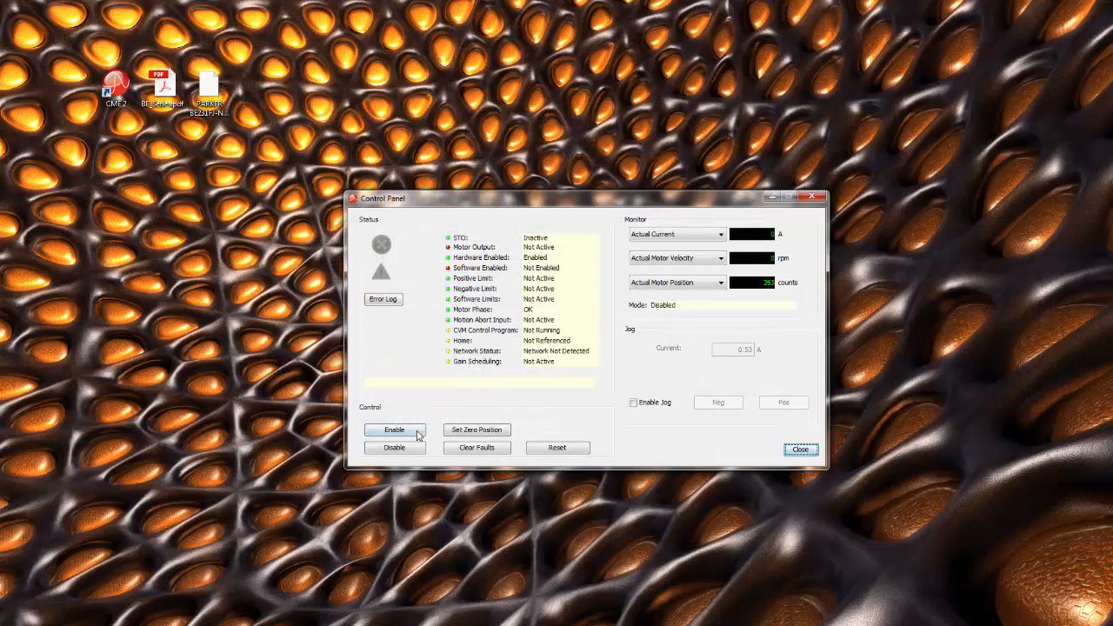
{"action": "left_click", "coordinate": [401, 433]}
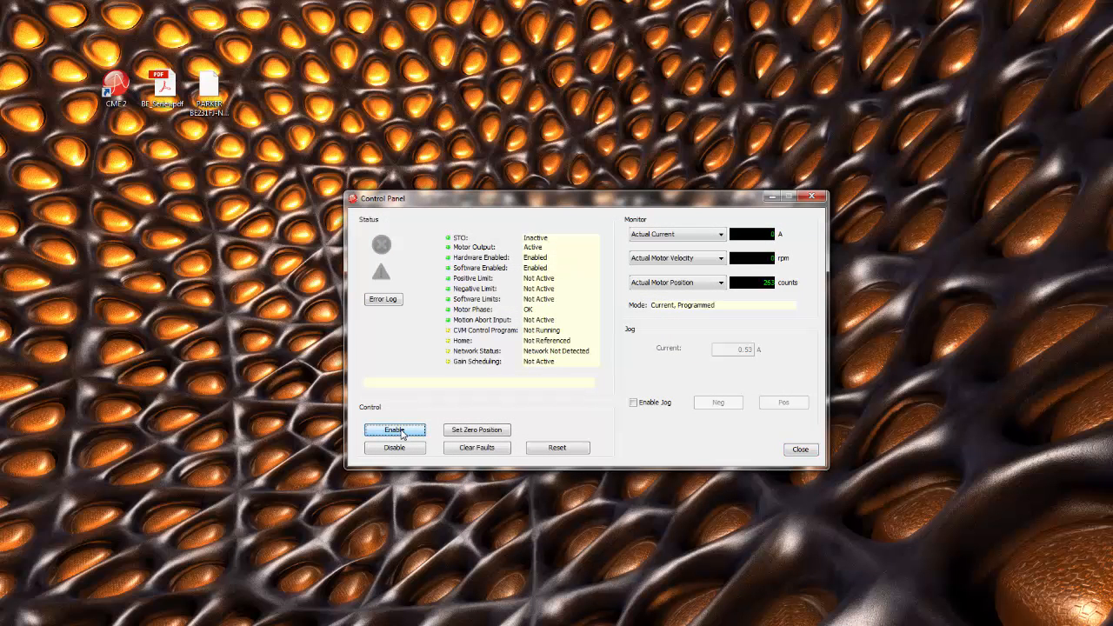
{"action": "left_click", "coordinate": [634, 402]}
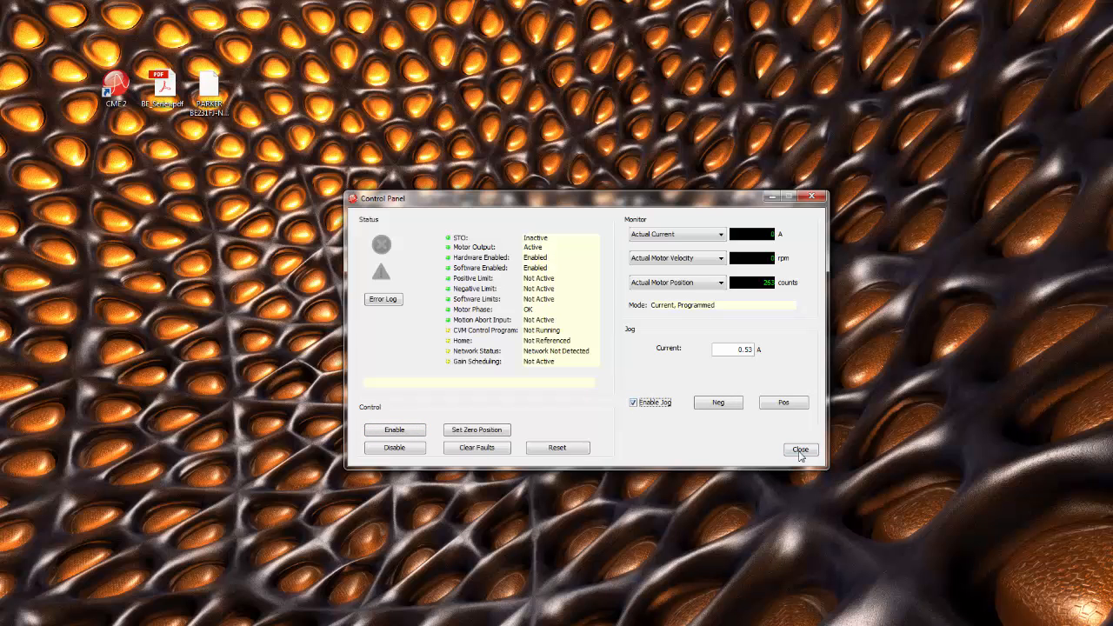
{"action": "left_click", "coordinate": [785, 404]}
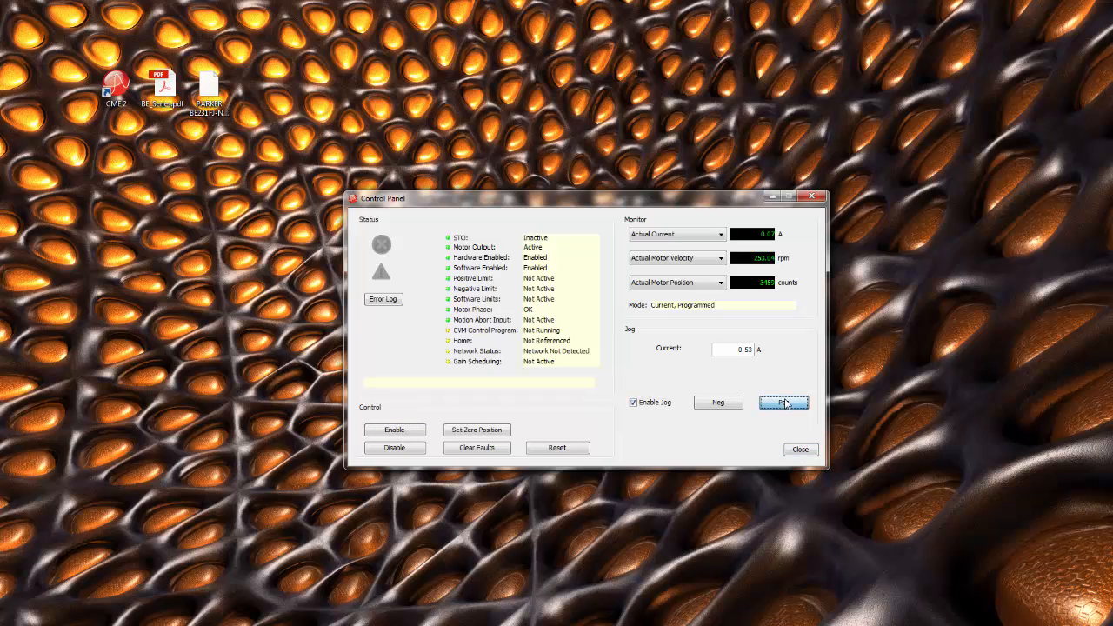
{"action": "left_click", "coordinate": [738, 405]}
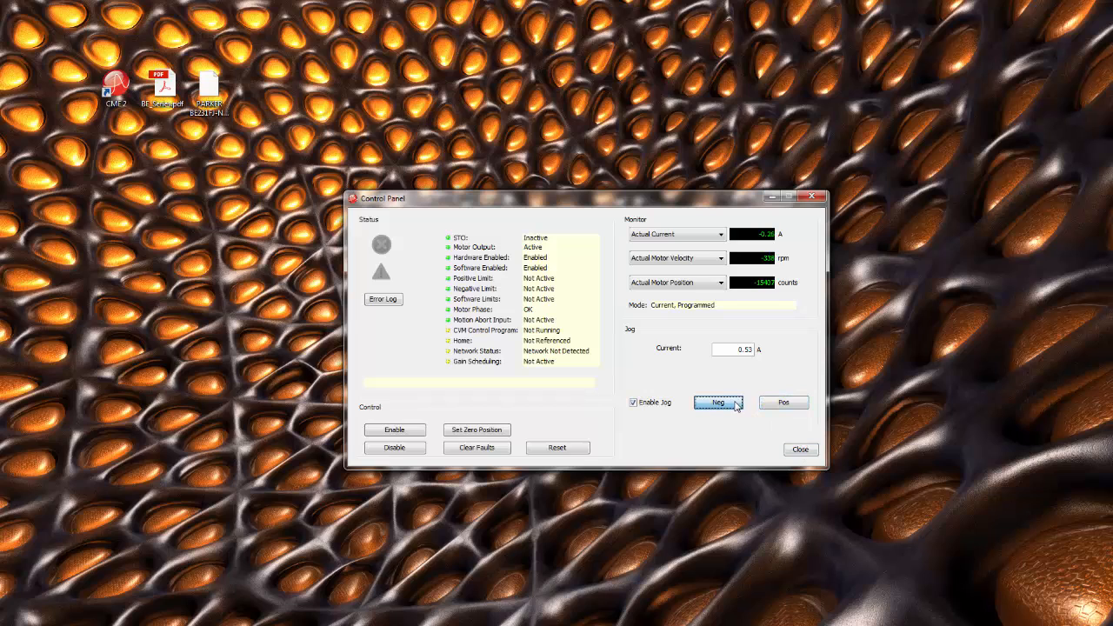
{"action": "left_click", "coordinate": [780, 402]}
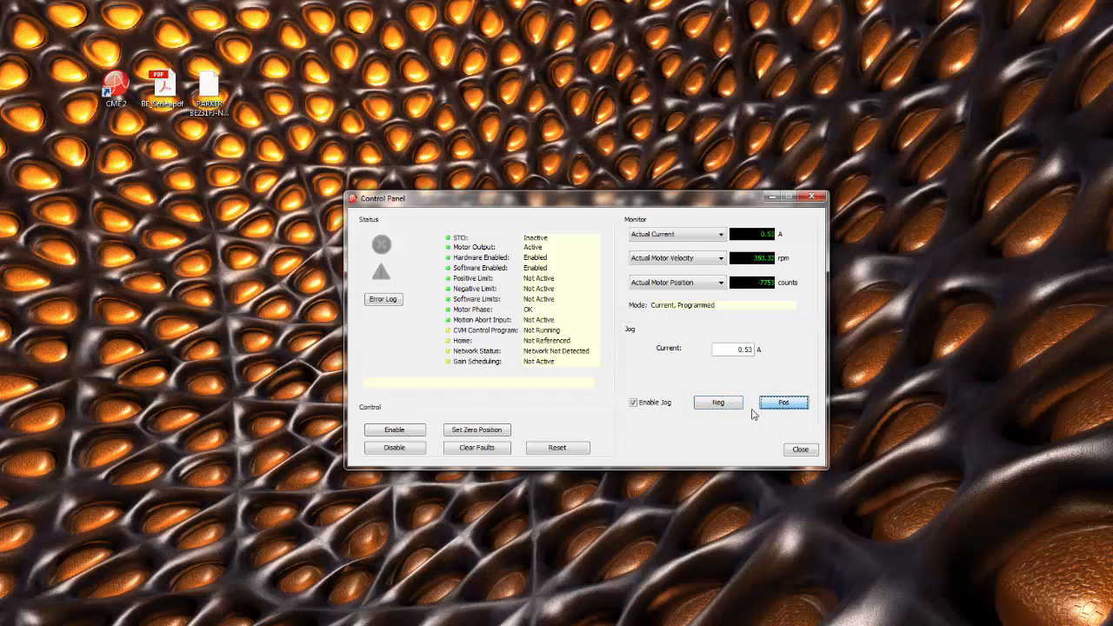
{"action": "left_click", "coordinate": [718, 403]}
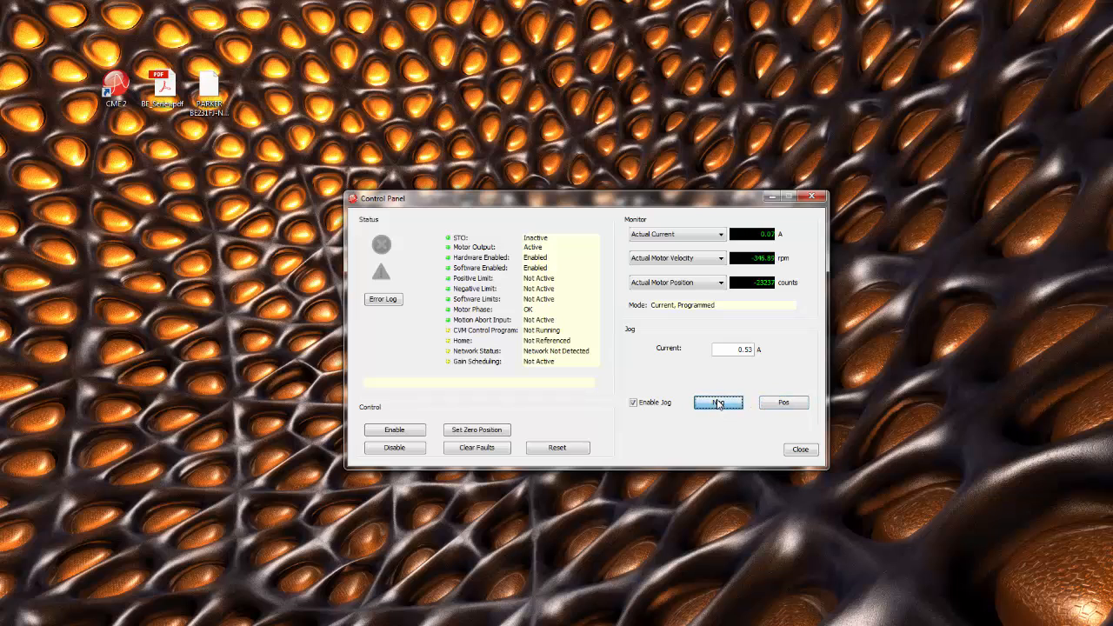
{"action": "left_click", "coordinate": [799, 451]}
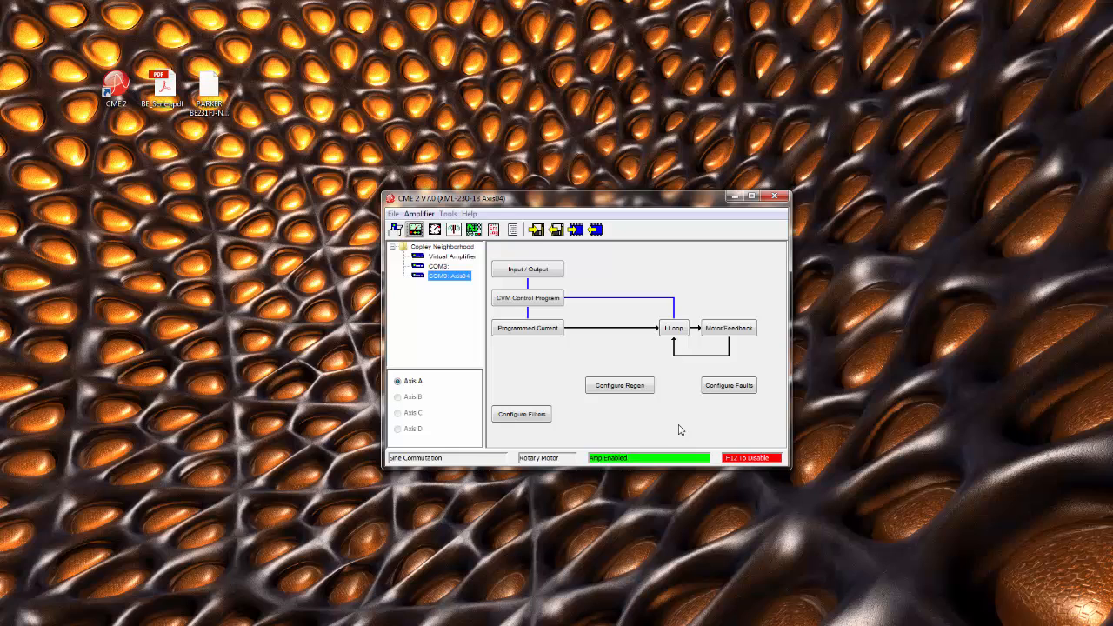
Step: Review the amplifier's MACRO network configuration, including its addresses, command scaling and synchronization settings
{"action": "left_click", "coordinate": [420, 215]}
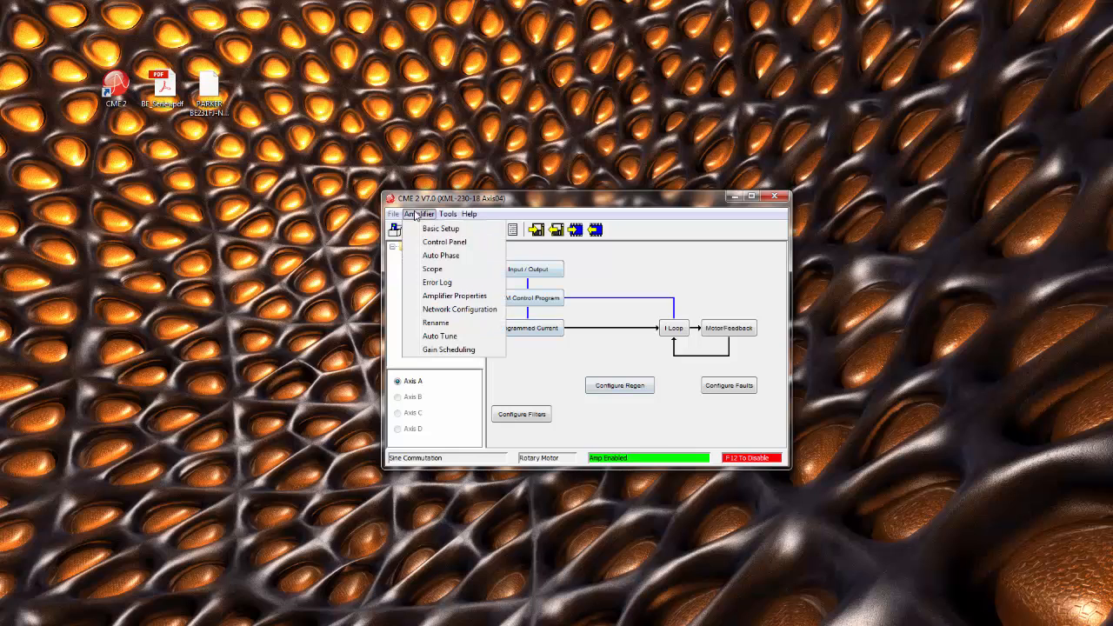
{"action": "left_click", "coordinate": [461, 310]}
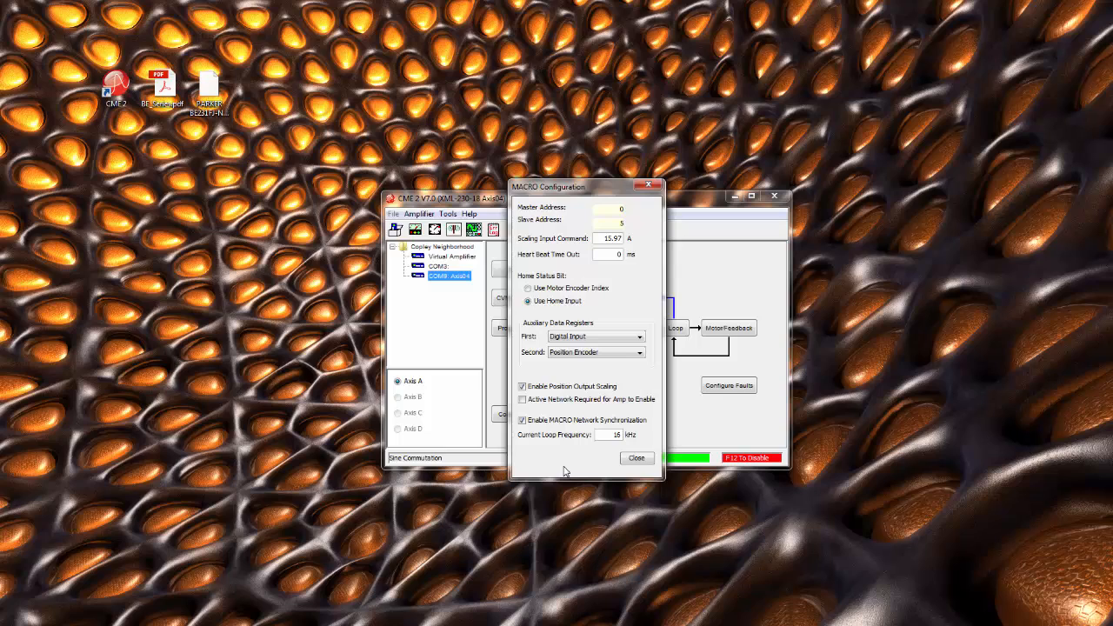
{"action": "left_click", "coordinate": [636, 459]}
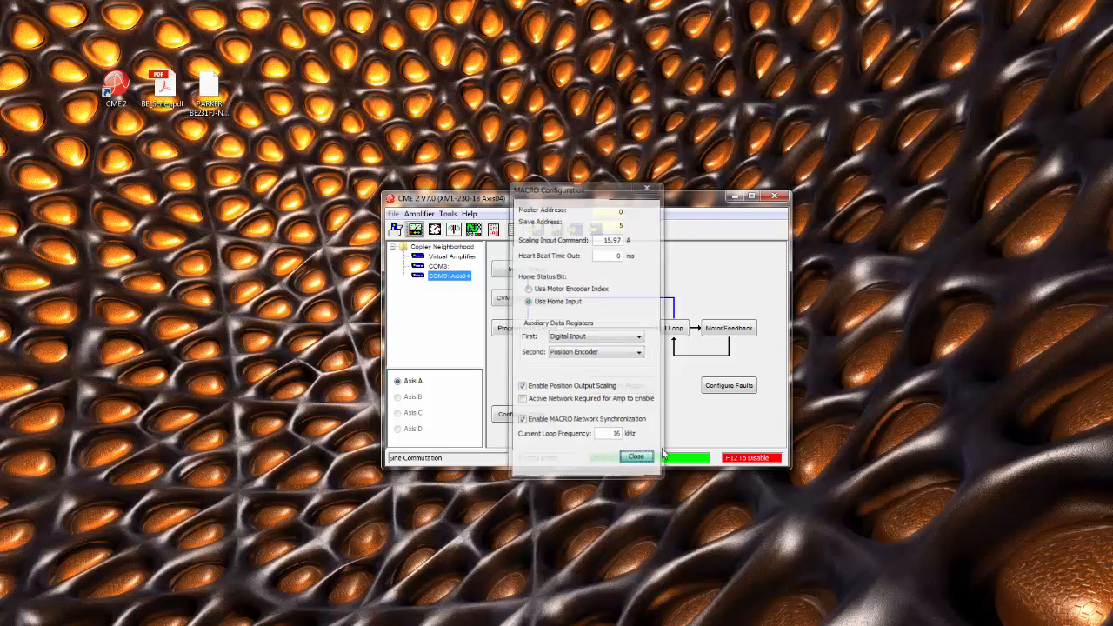